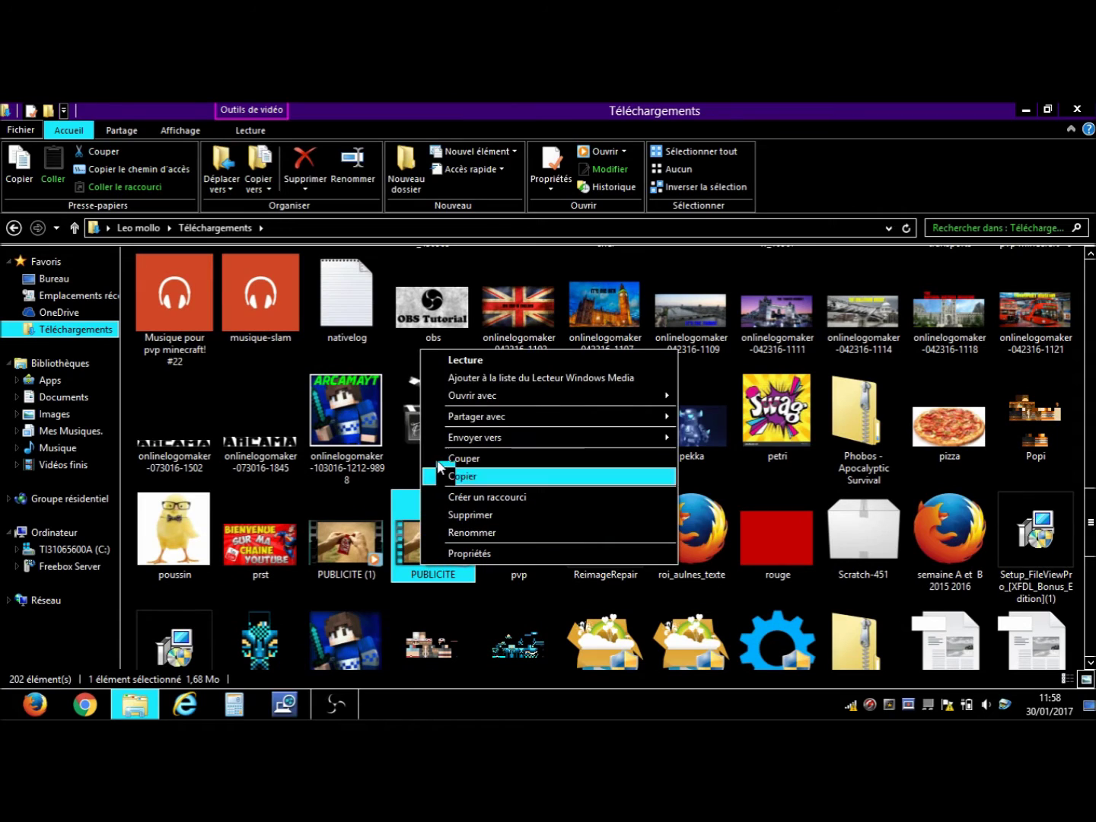
Open the PUBLICITE video from the Téléchargements folder in Movie Maker
mouse_move(653, 395)
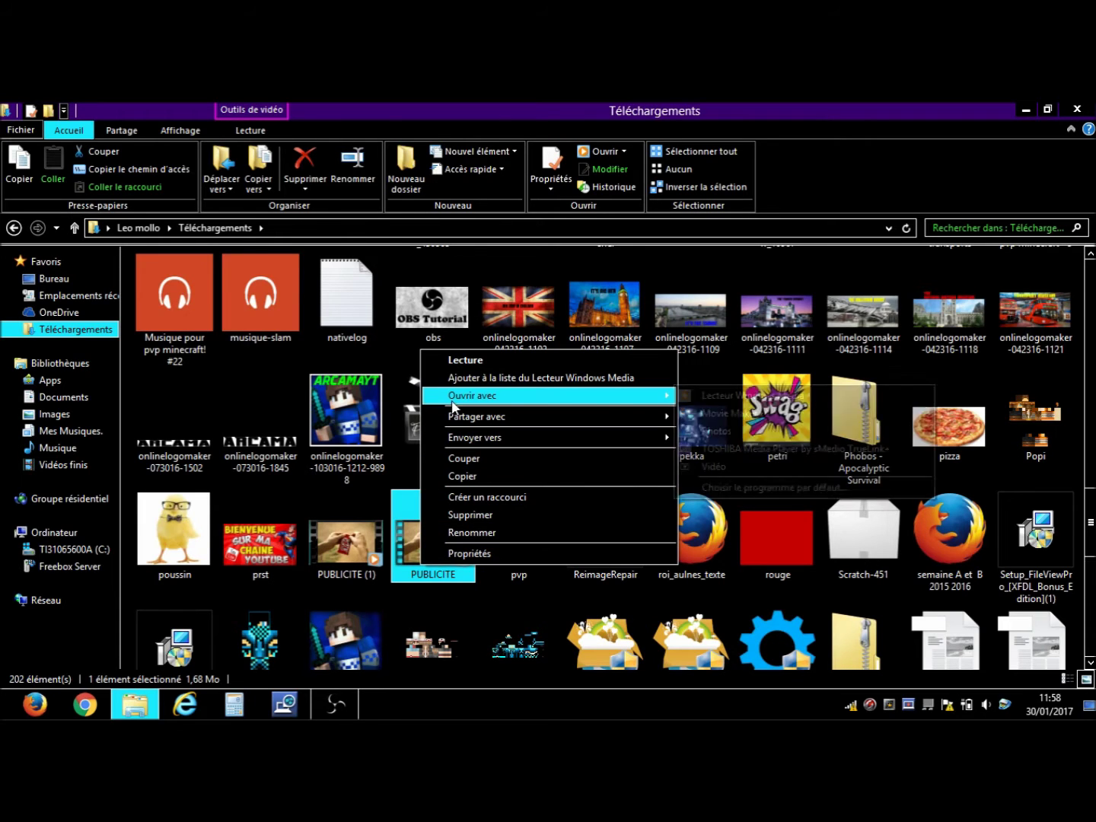
left_click(723, 408)
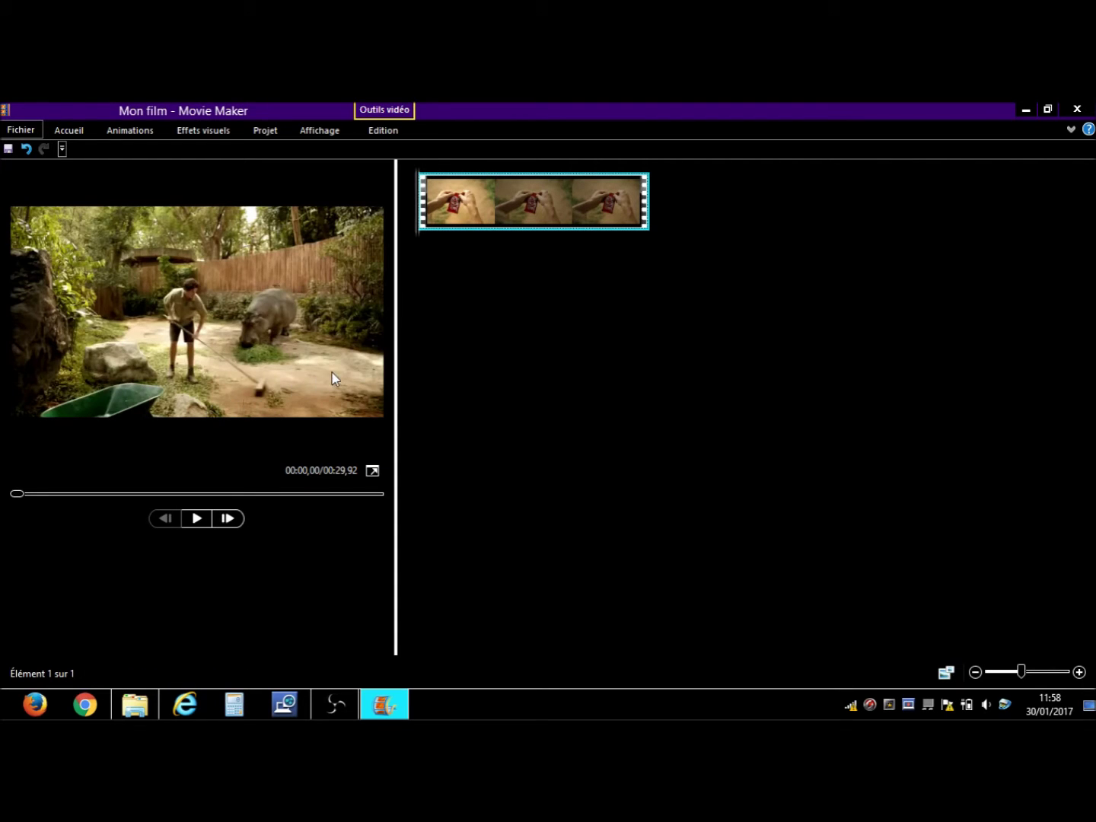
Add the video 6483399_3587636 (2) from Téléchargements and move it ahead of the PUBLICITE clip
left_click(61, 140)
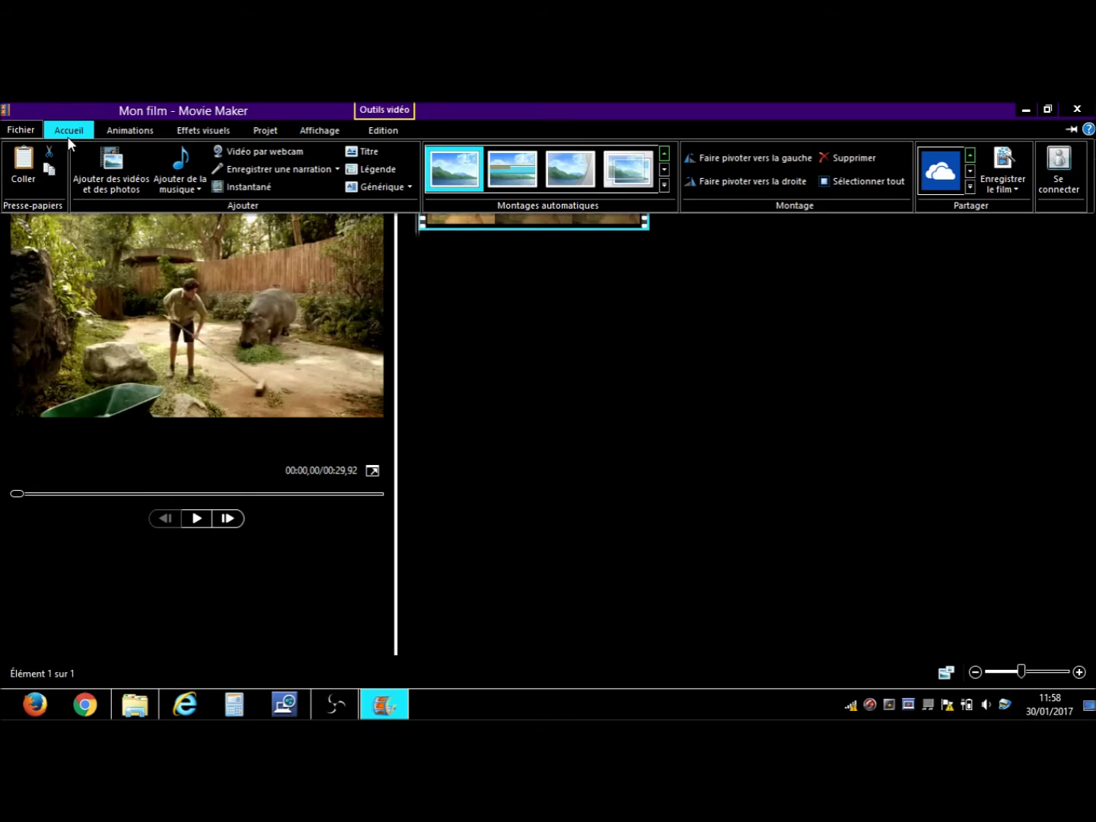
left_click(928, 495)
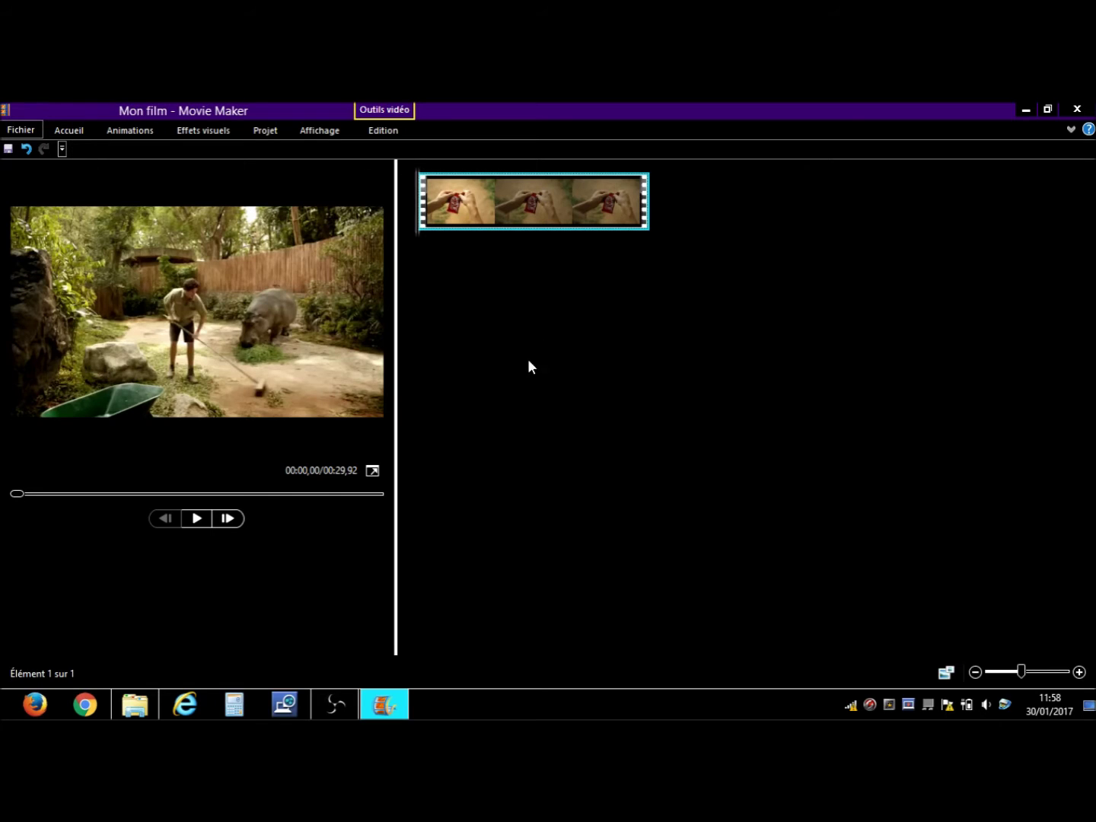
left_click(60, 132)
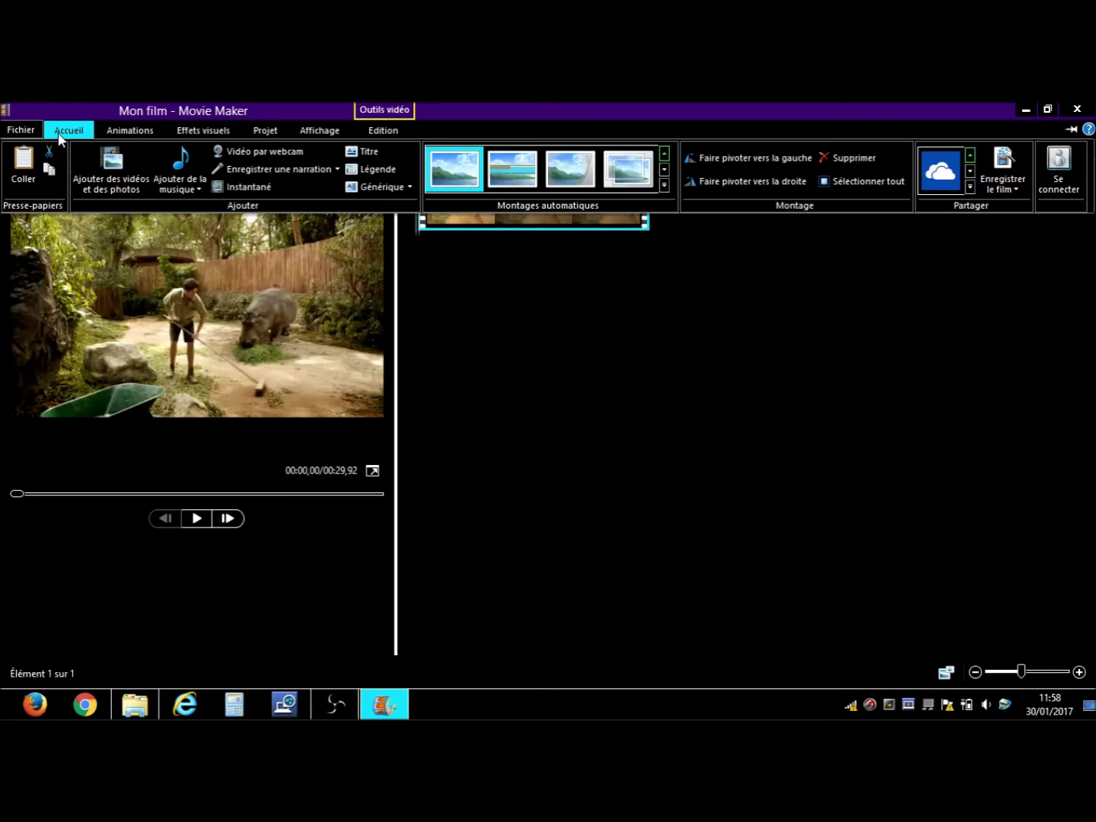
left_click(113, 164)
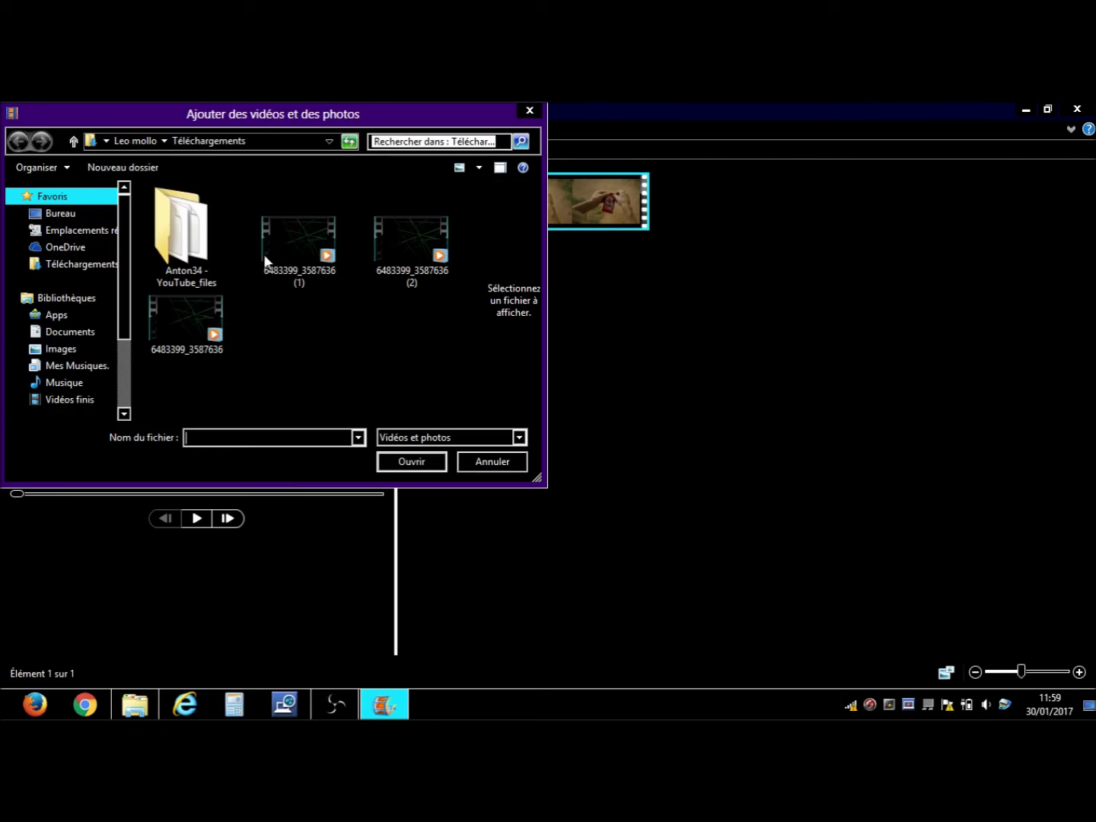
left_click_drag(481, 204, 477, 222)
left_click(157, 352)
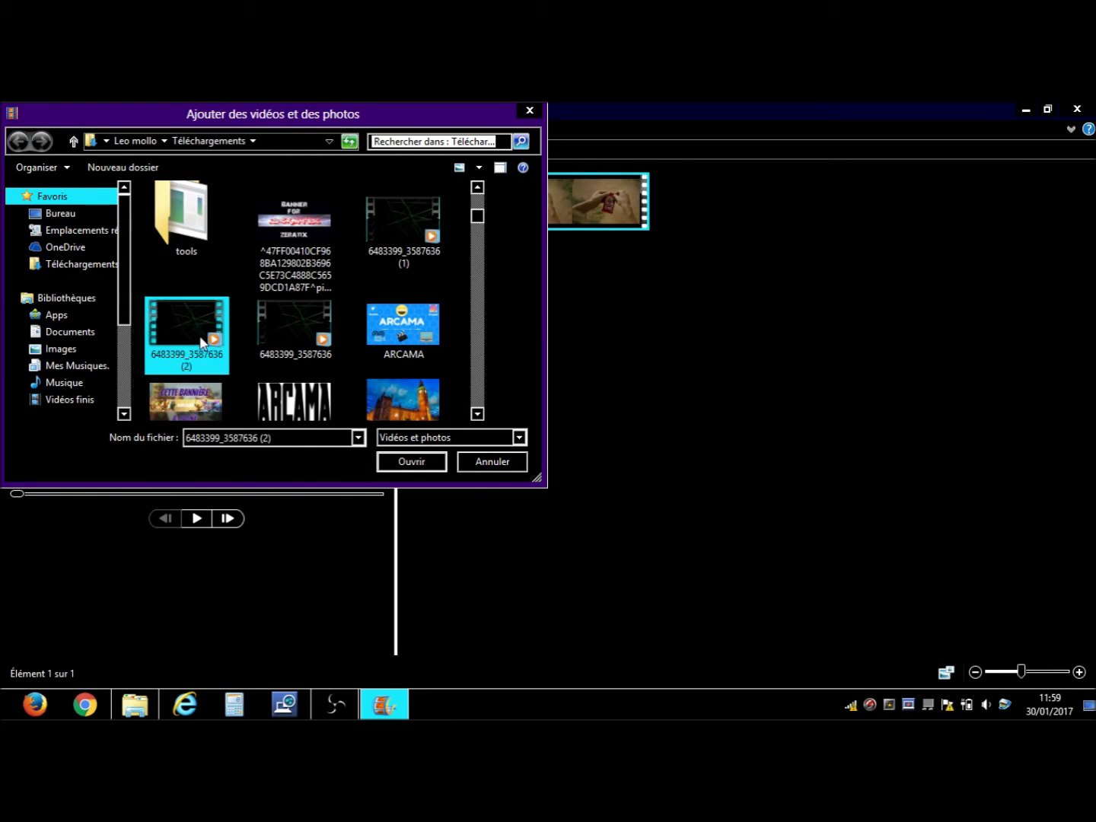
left_click(430, 457)
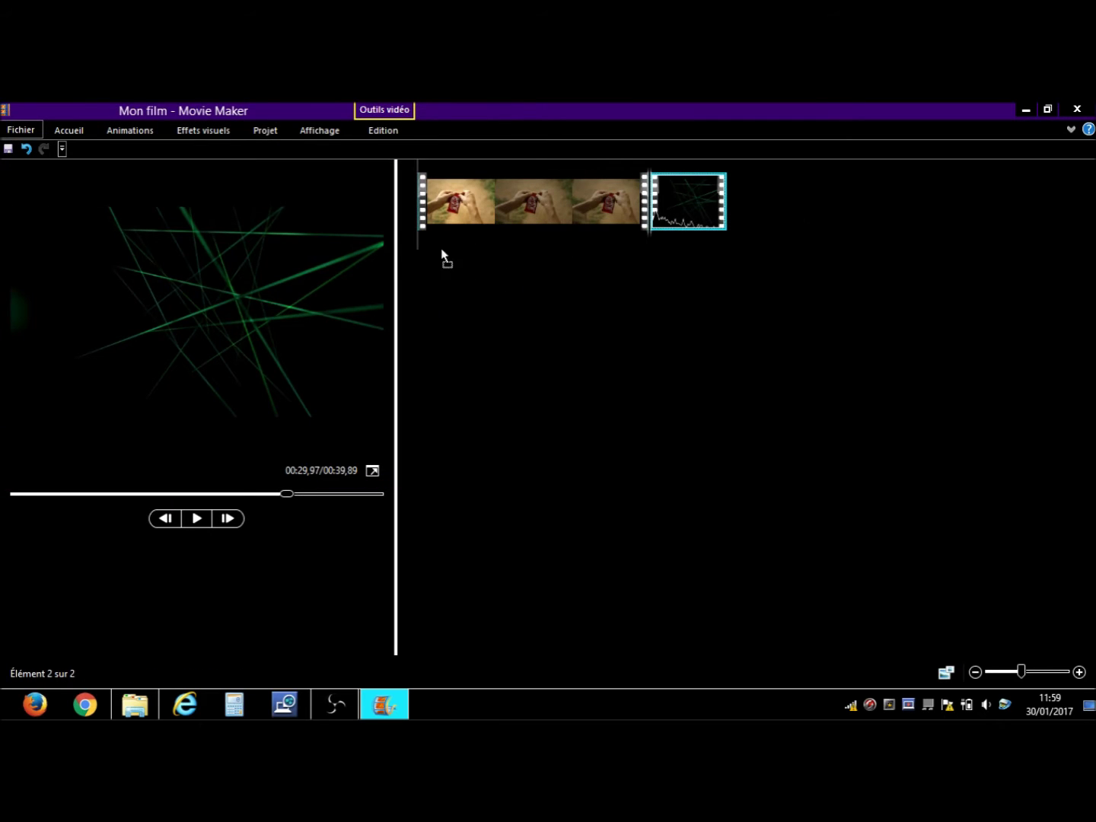
left_click_drag(392, 223, 408, 215)
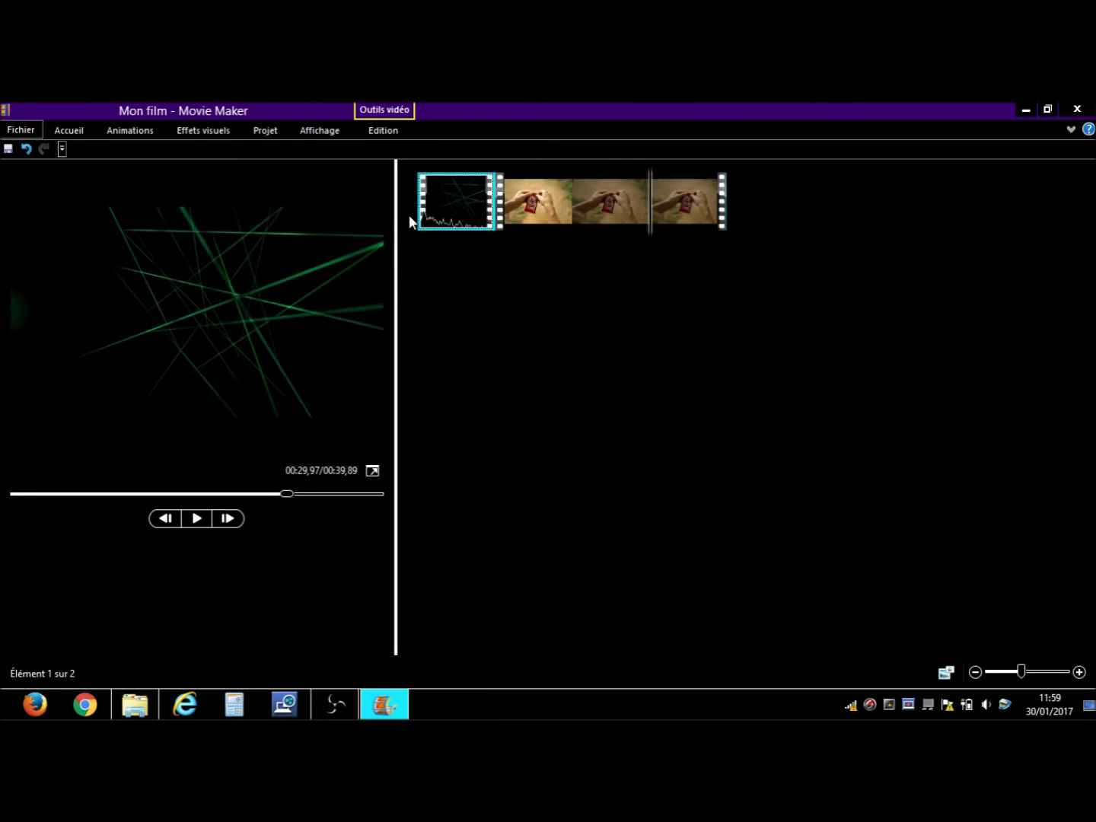
Preview the first few seconds of the intro clip and return the playhead to the start of the film
left_click(195, 518)
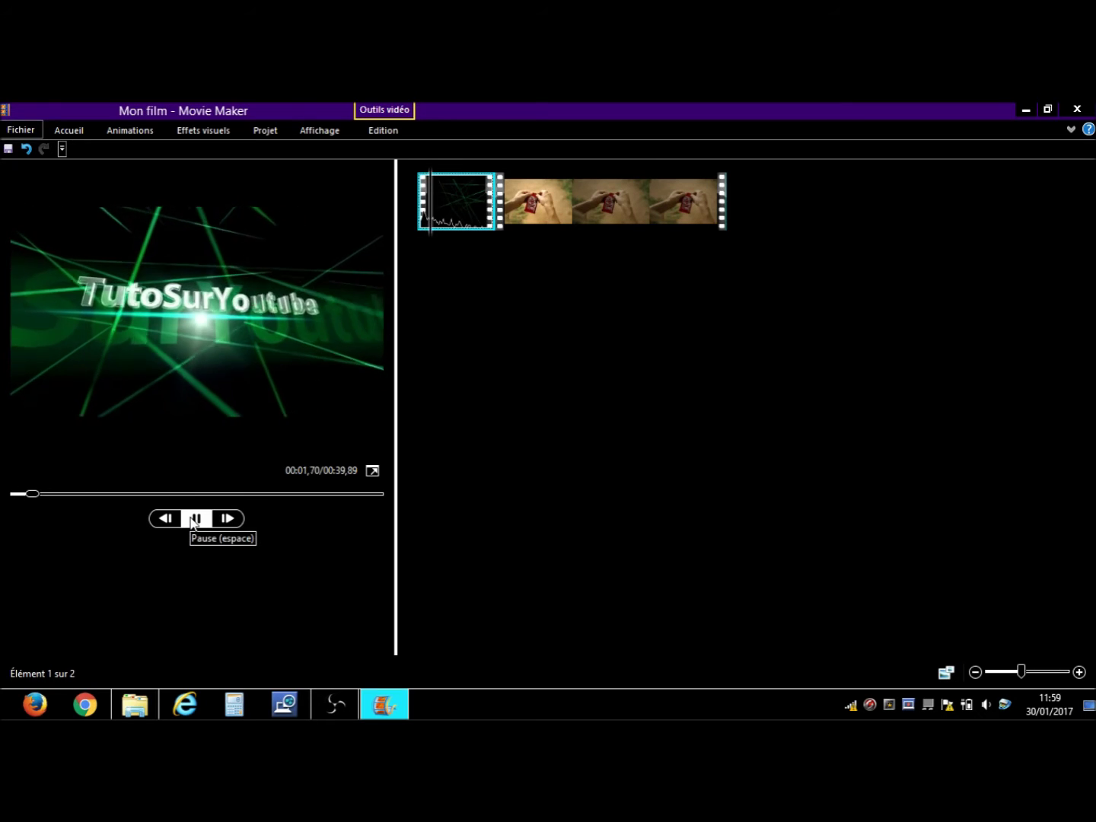
left_click(195, 518)
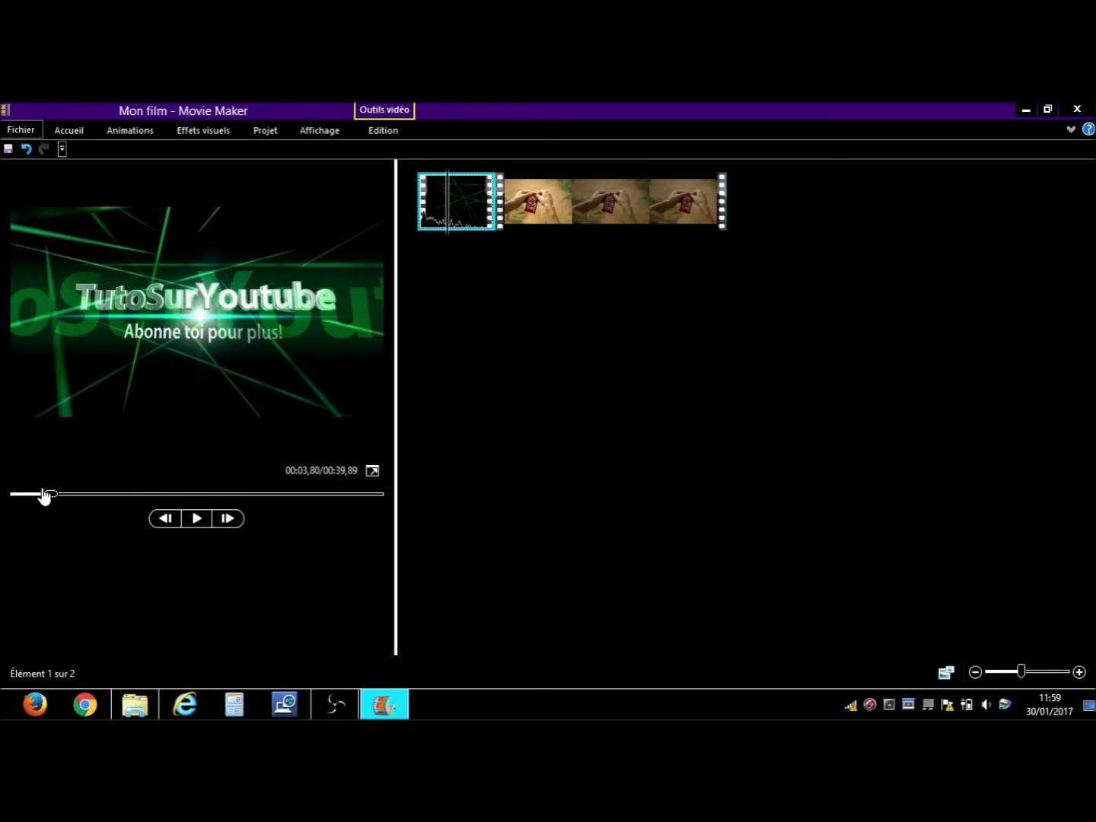
left_click_drag(48, 496, 3, 499)
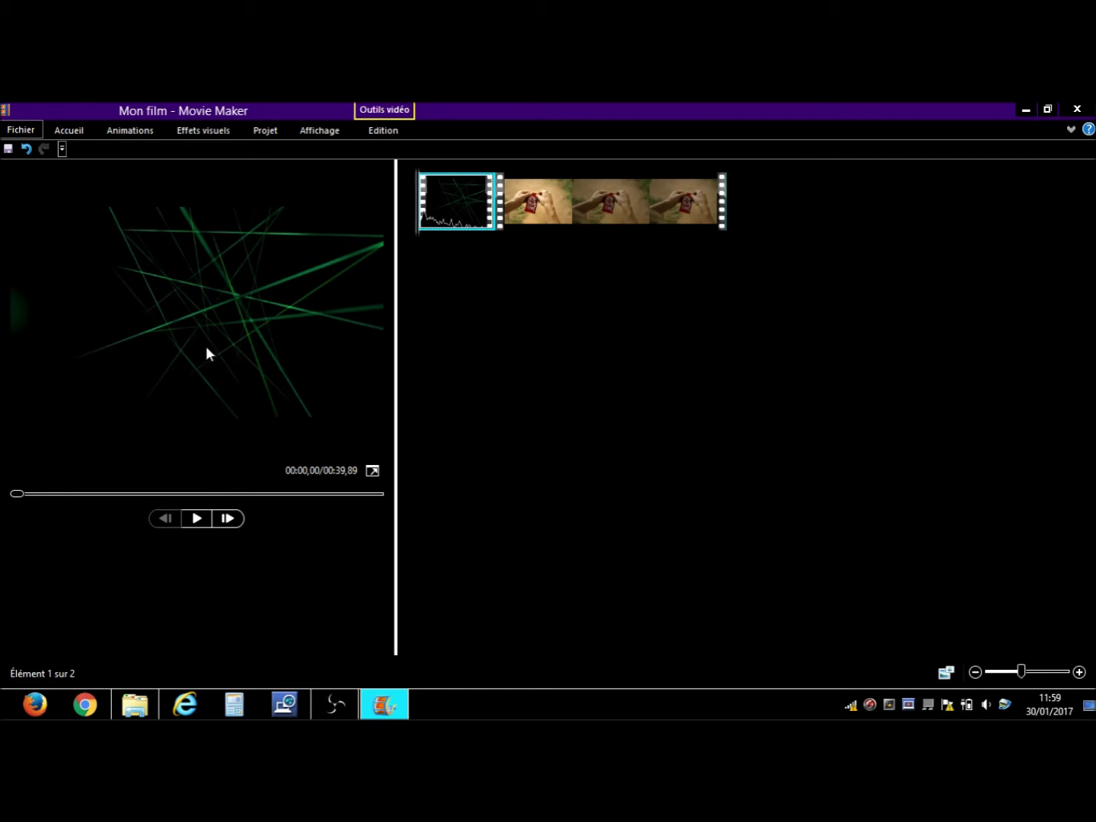
Add the music file Uppermost - Flashback (intro) from Mes Musiques under the intro clip
left_click(68, 130)
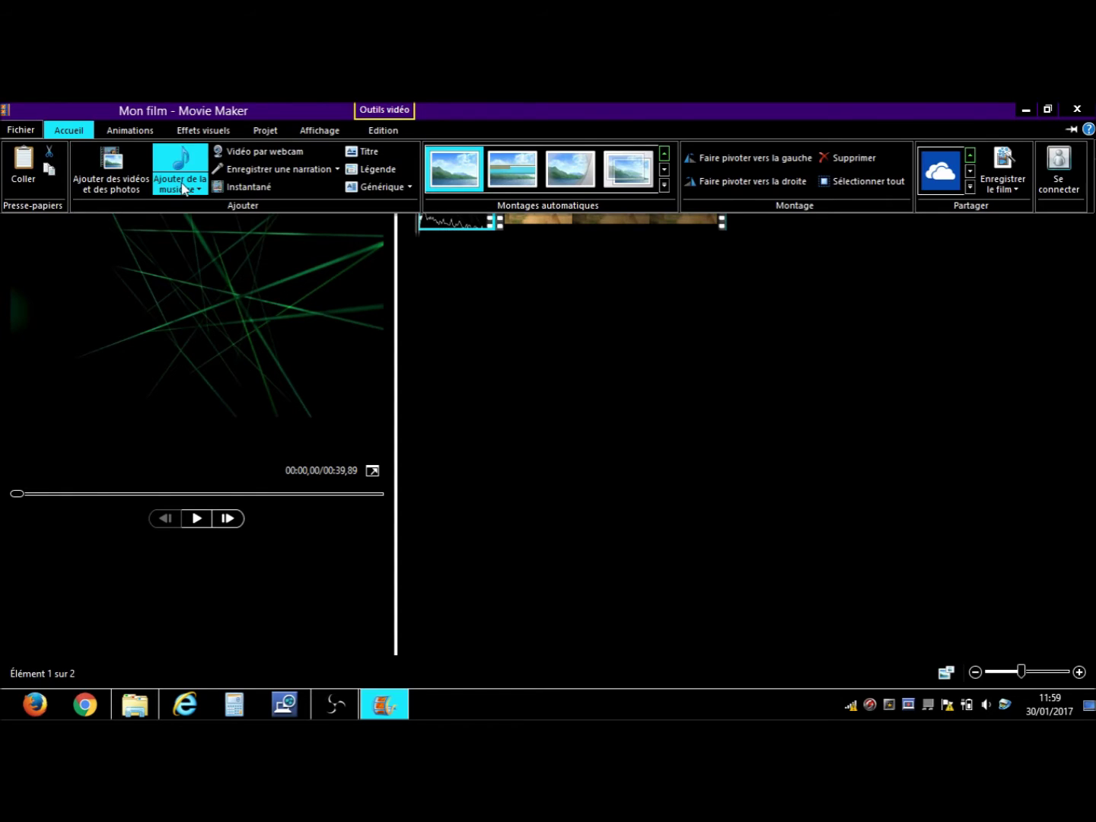
left_click(611, 359)
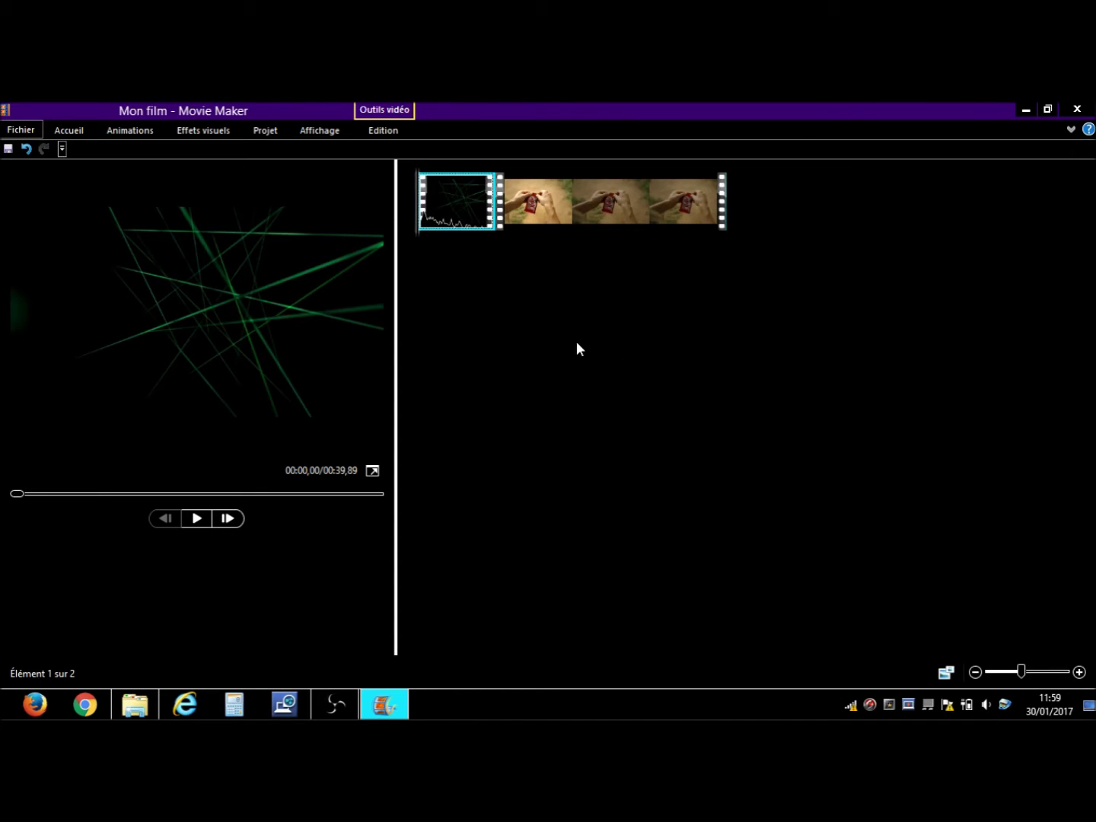
left_click(76, 133)
left_click(112, 129)
left_click(59, 129)
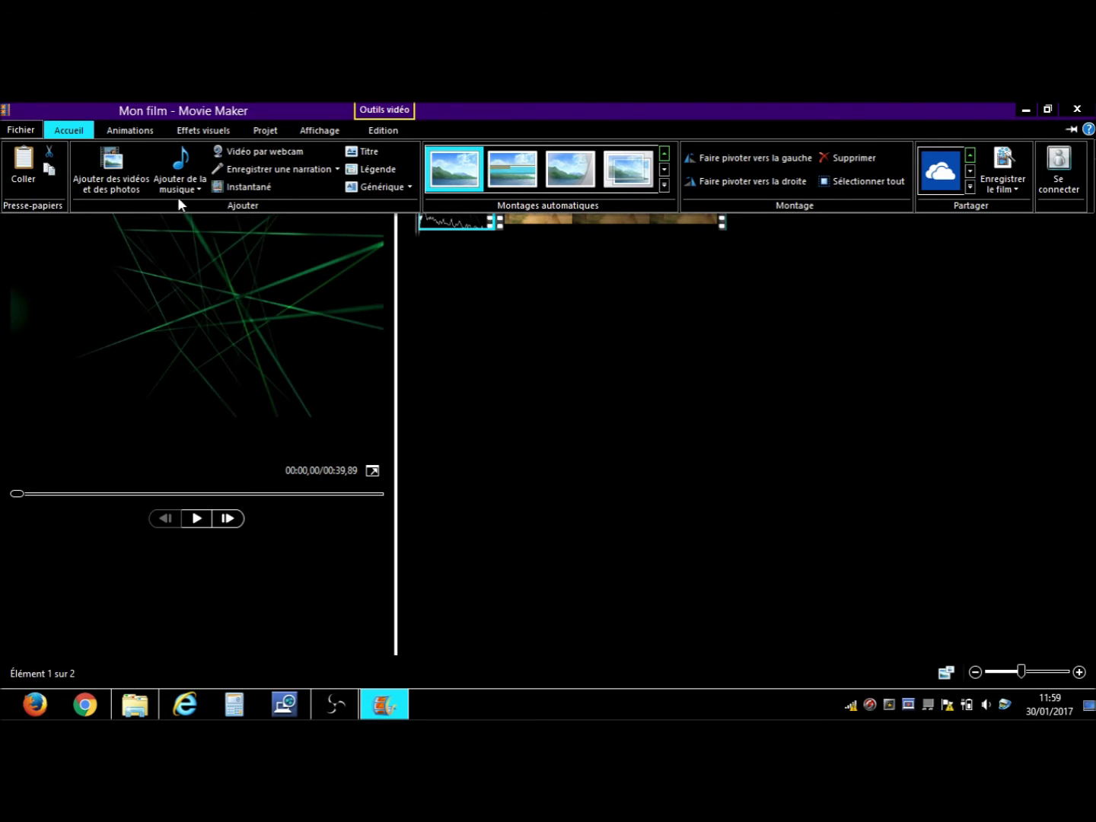
left_click(180, 159)
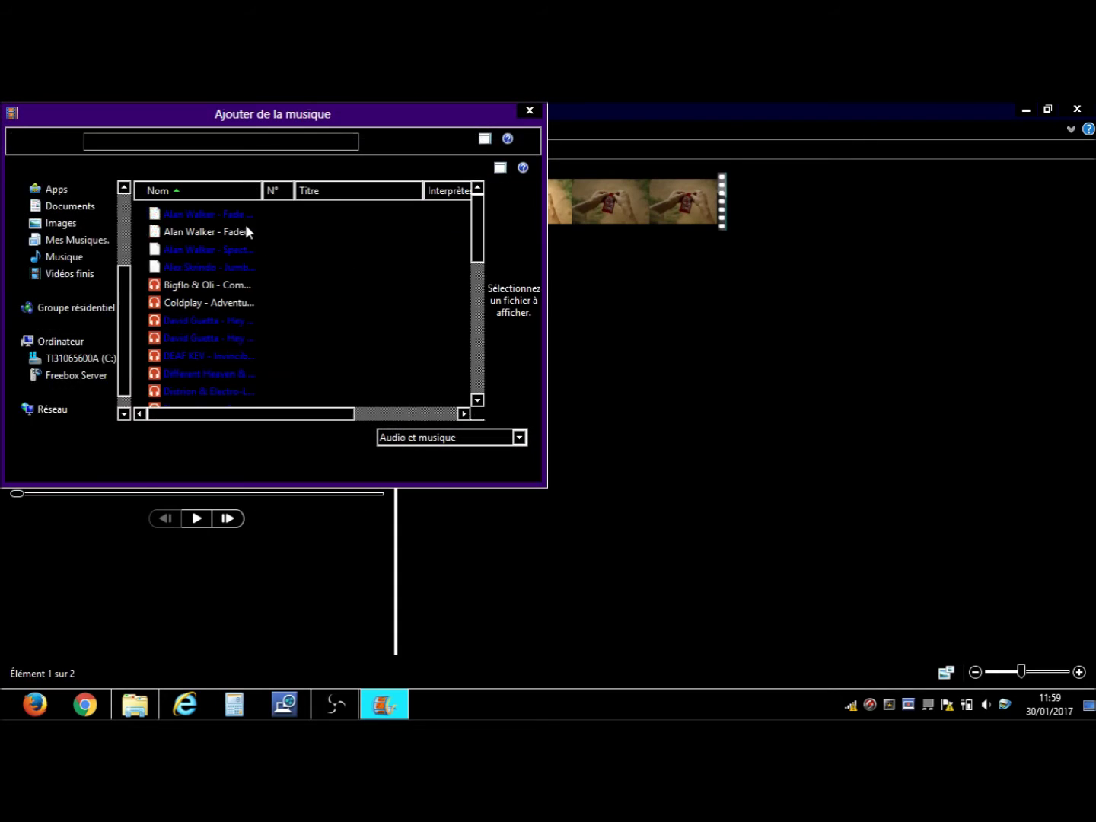
left_click_drag(482, 244, 480, 415)
left_click(193, 364)
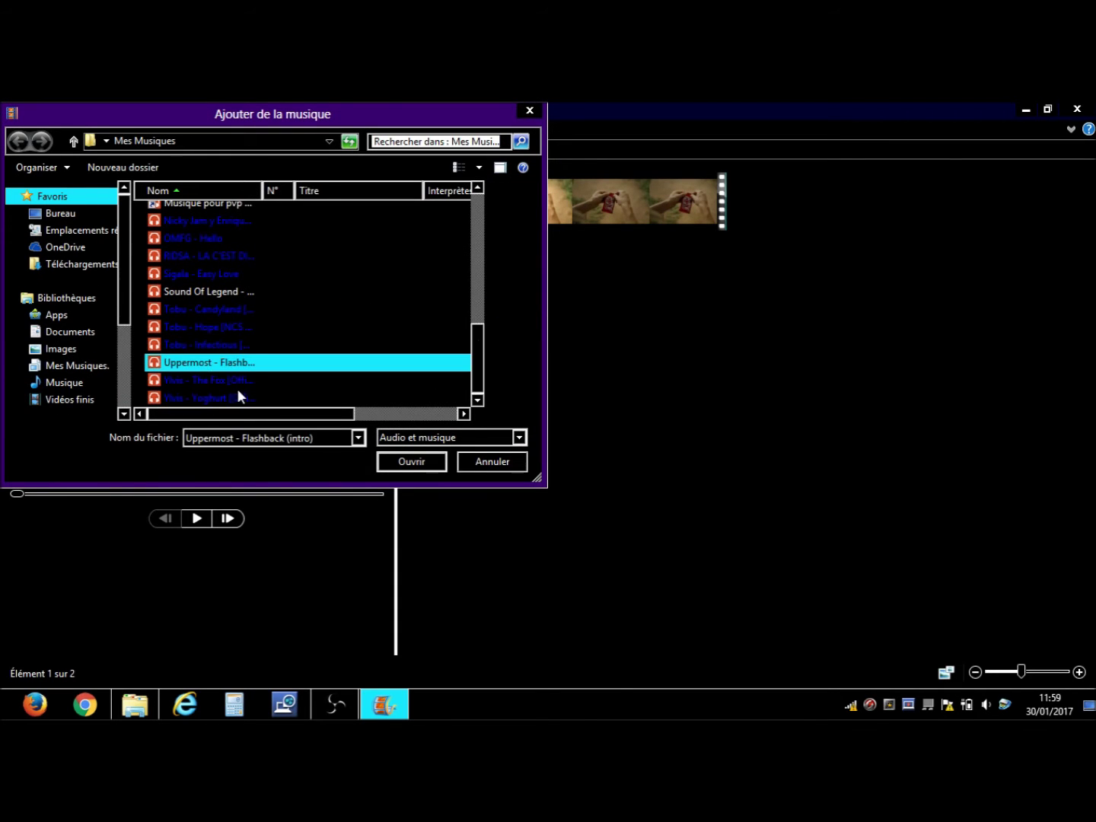
left_click(428, 467)
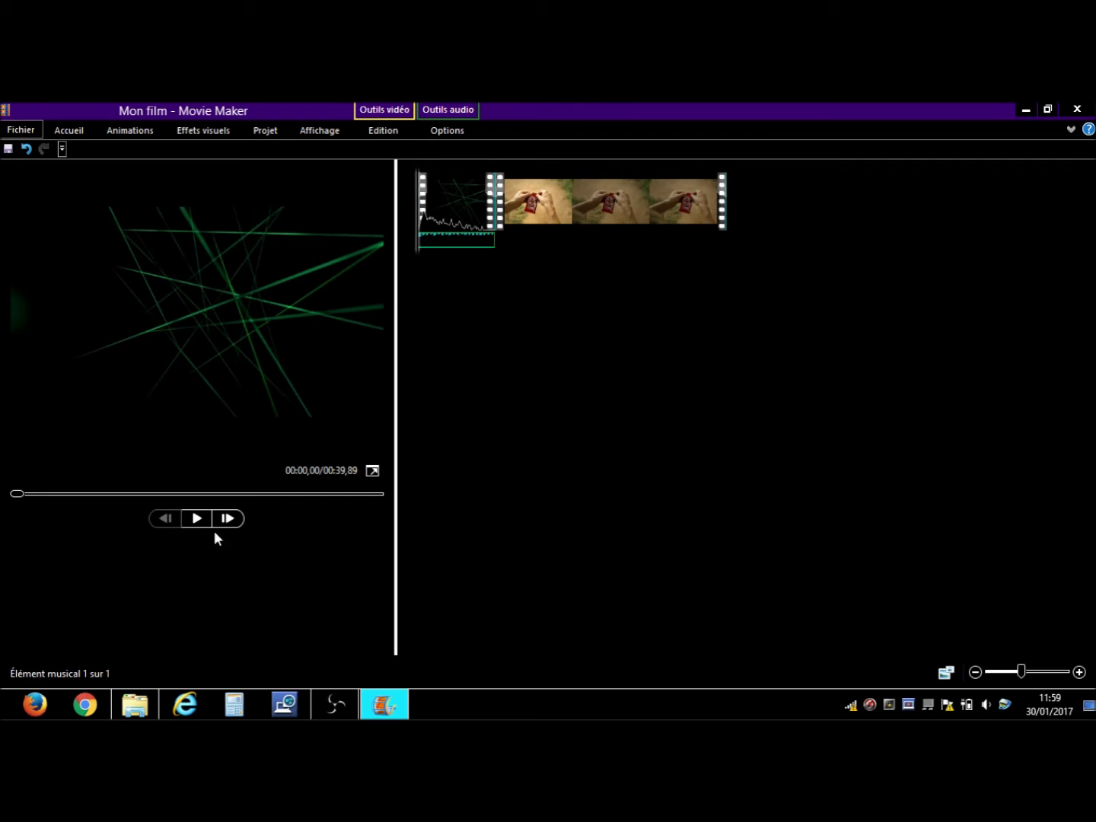
Play the intro with its music into the PUBLICITE clip, and rewind to the start
left_click(195, 520)
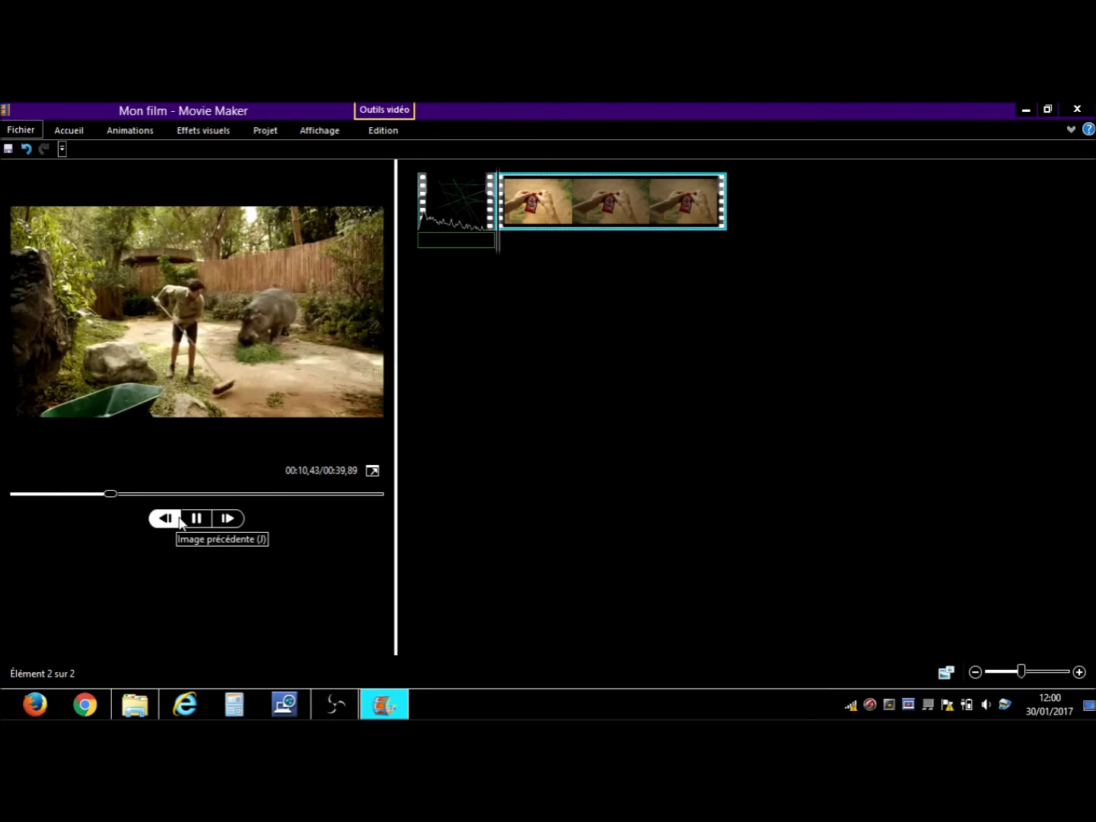
left_click(196, 517)
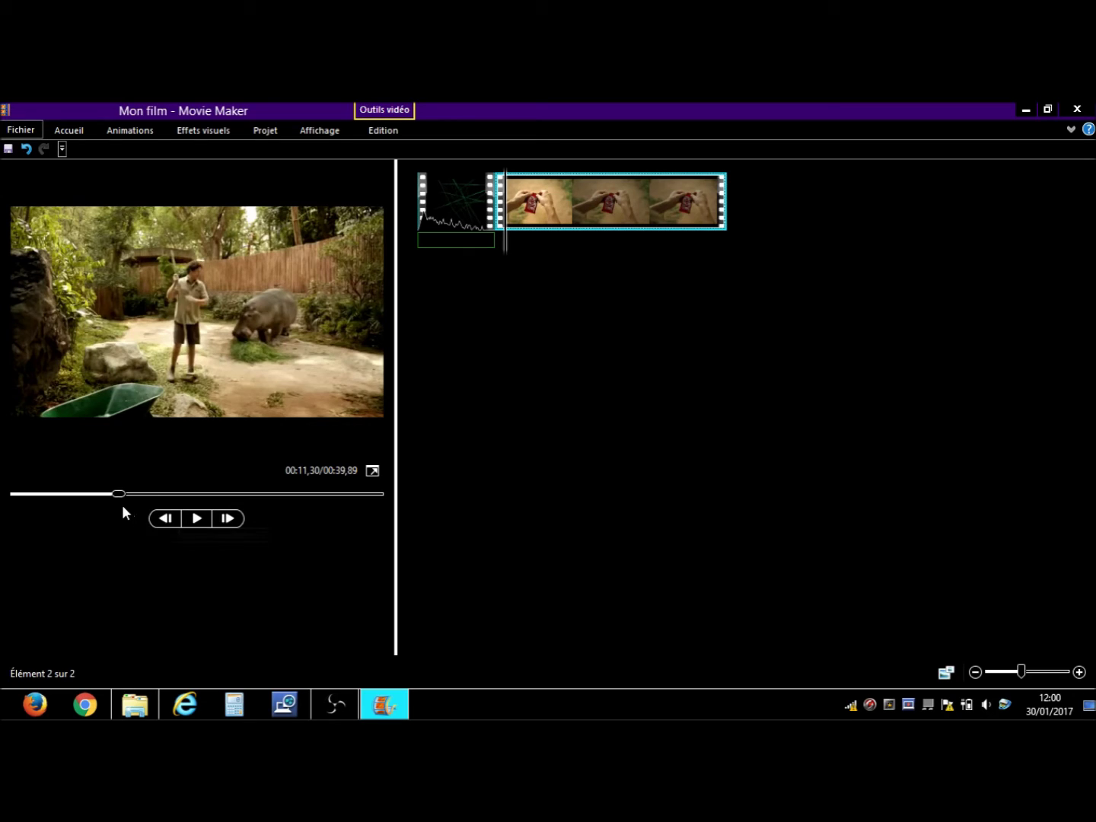
left_click_drag(117, 494, 1, 499)
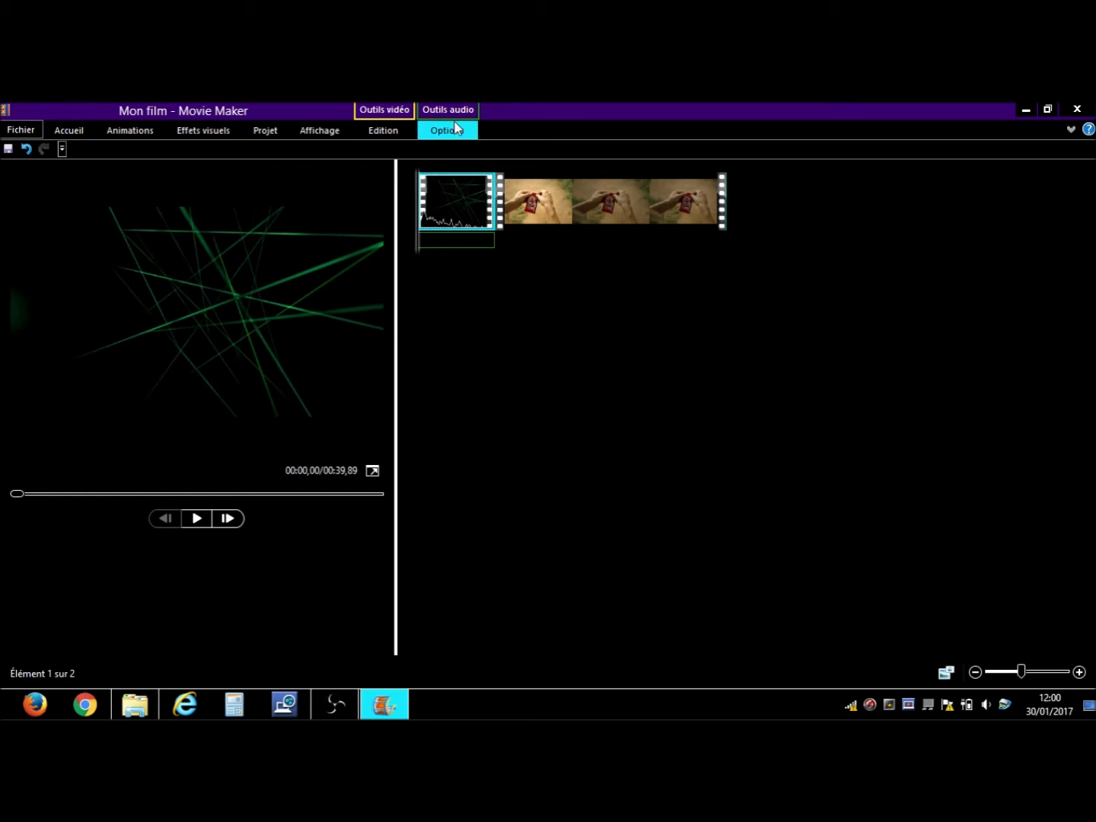
Check the music volume control and set the music's fade-out to Moyenne
left_click(128, 135)
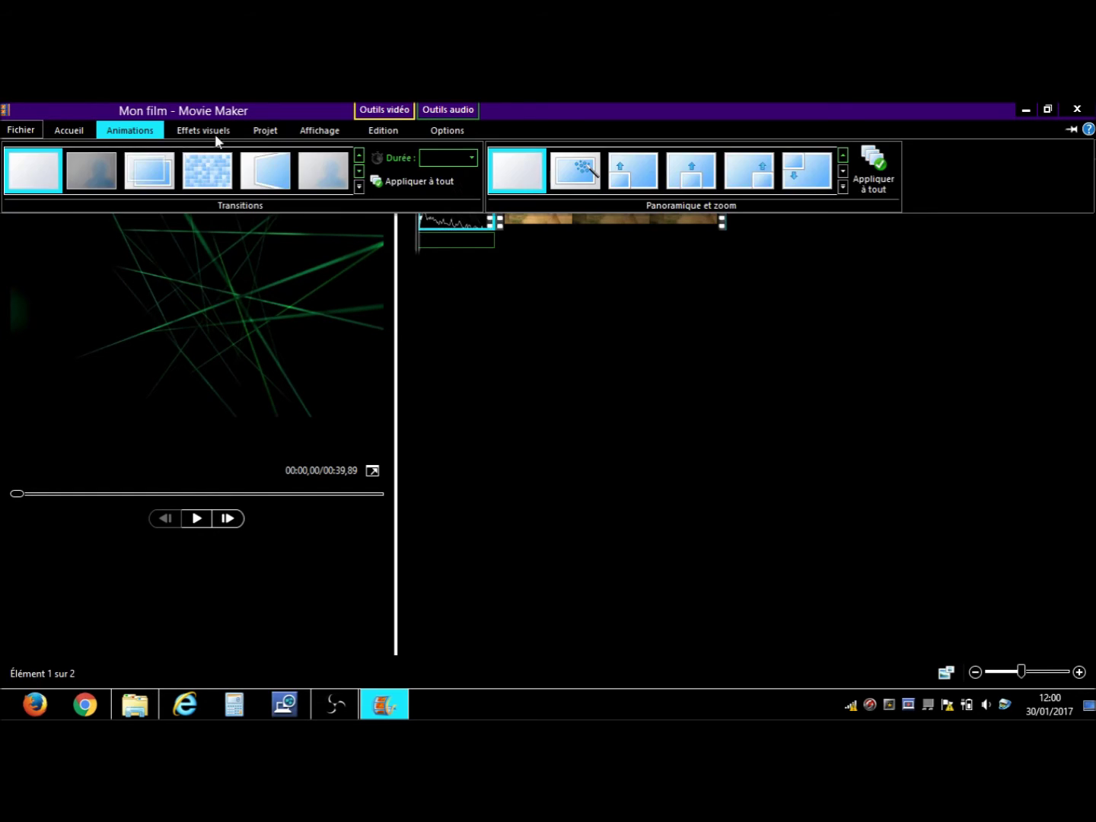
left_click(451, 134)
left_click(28, 182)
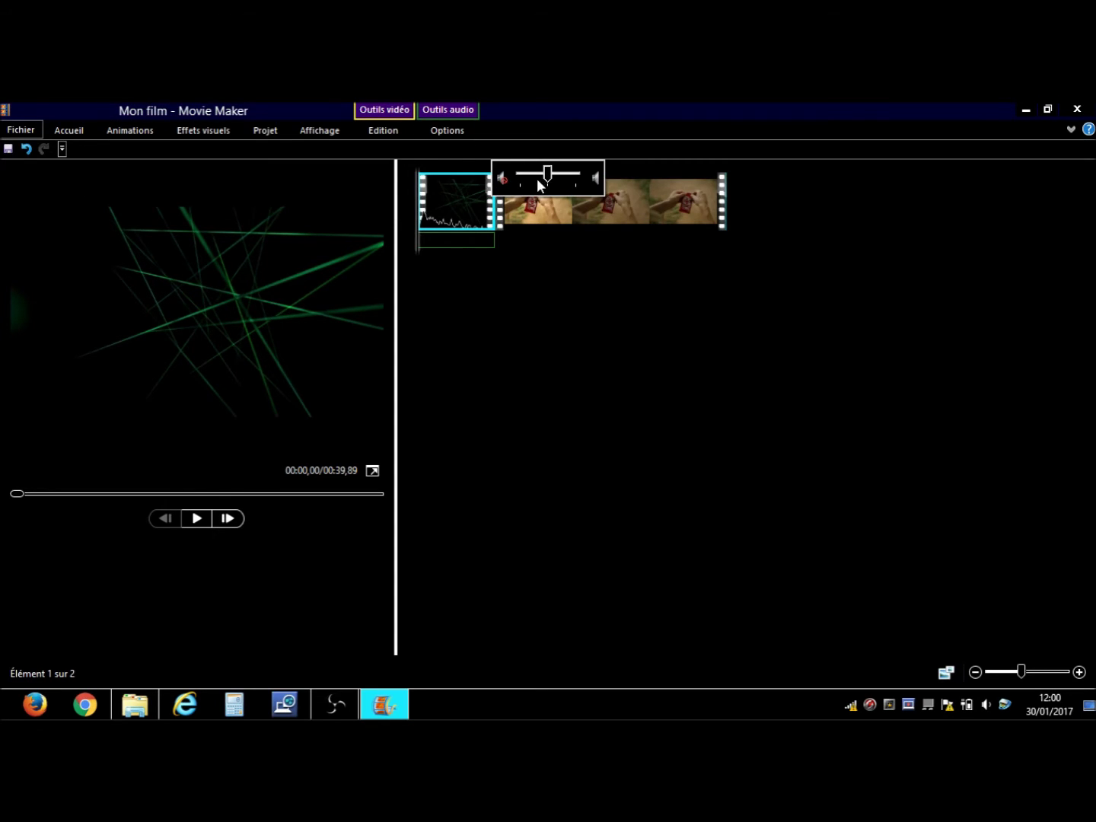
left_click(428, 133)
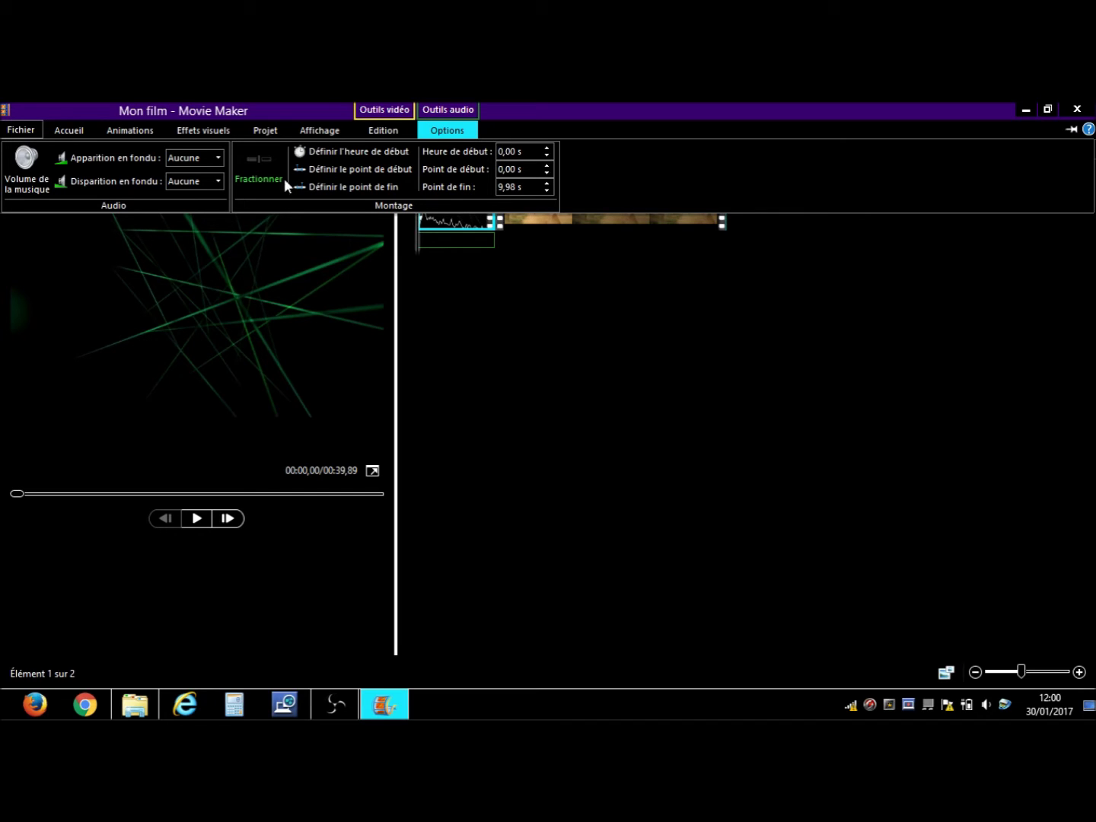
left_click(217, 182)
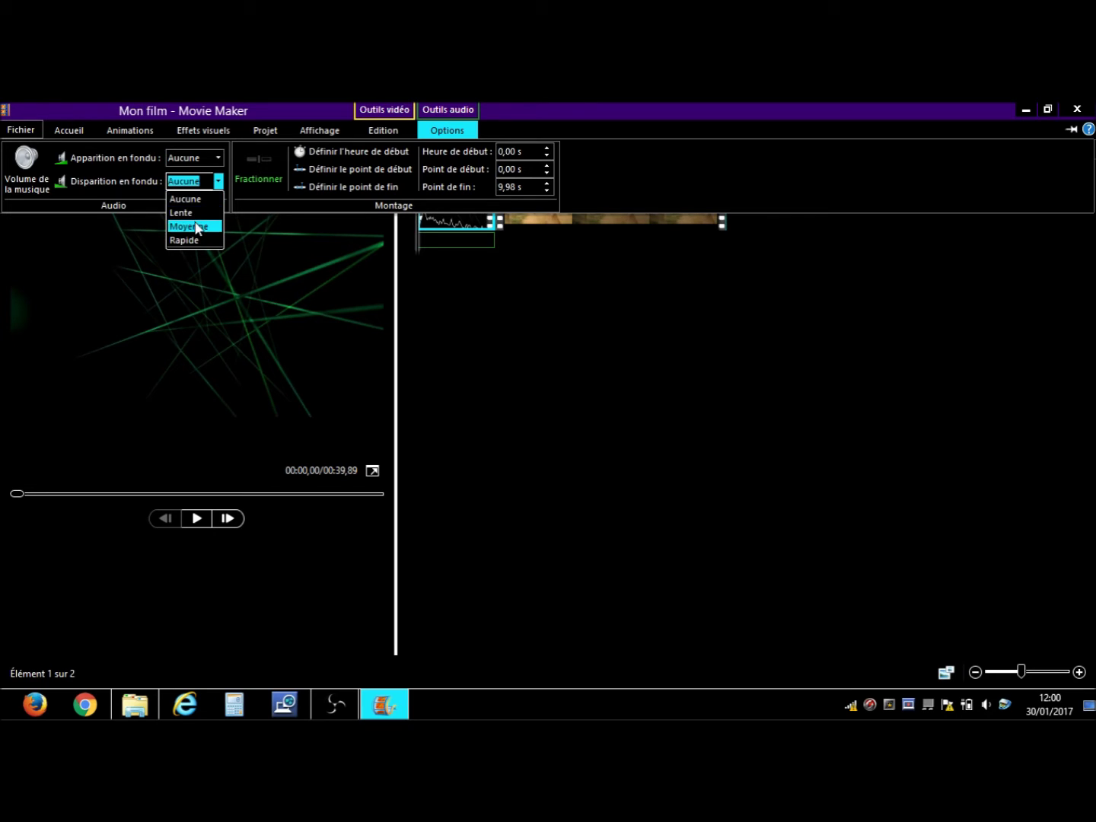
left_click(196, 227)
Play the intro again to check the music's fade-out, and rewind to the start
left_click(189, 519)
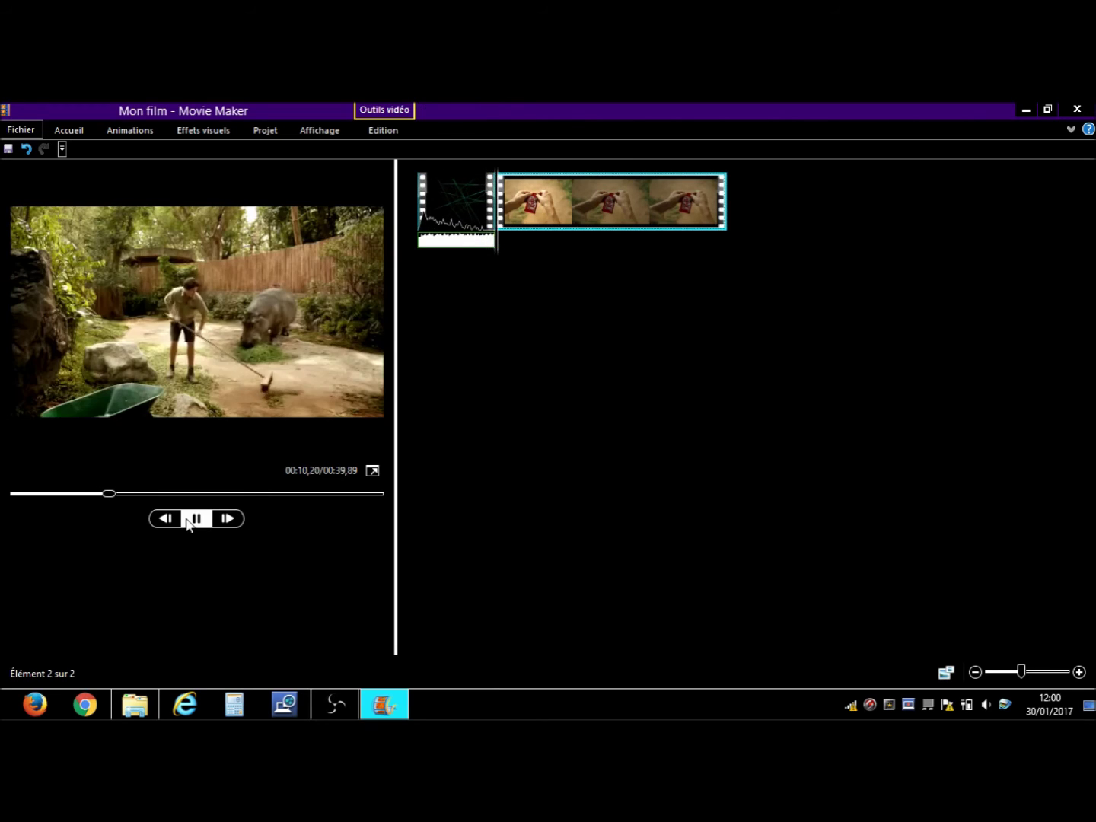
left_click(188, 518)
left_click_drag(113, 495, 0, 490)
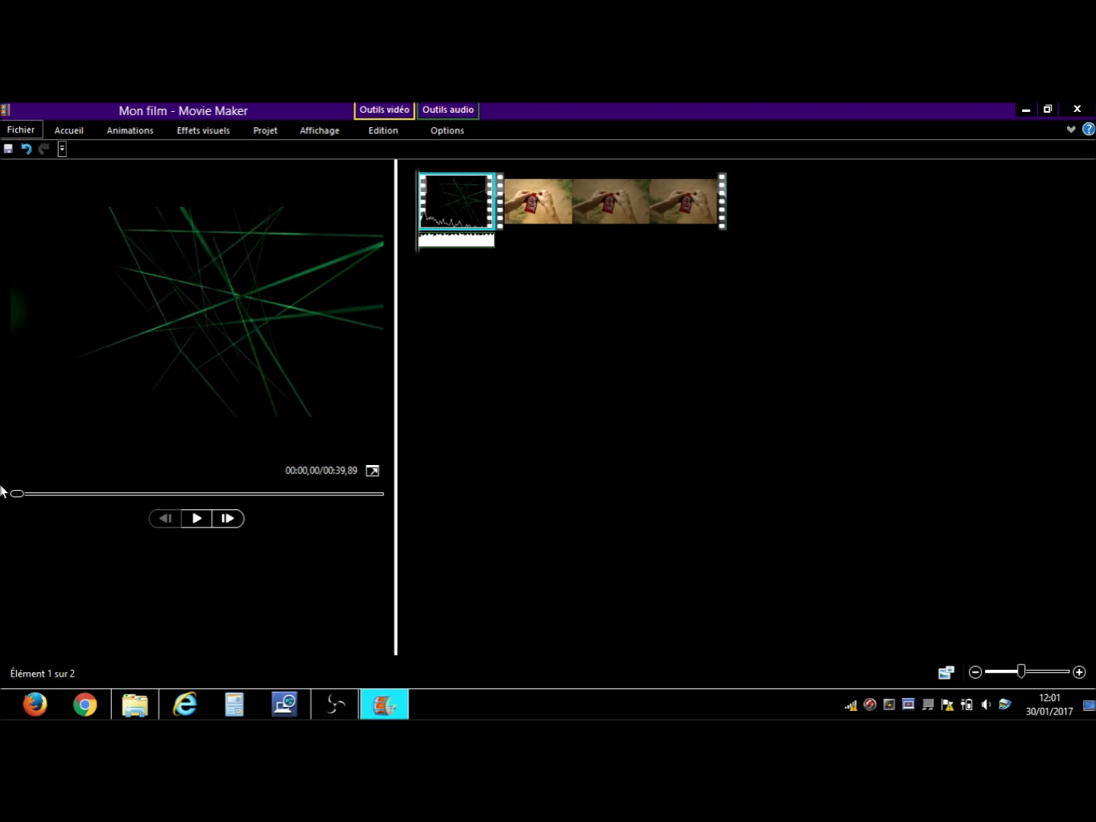
left_click(562, 217)
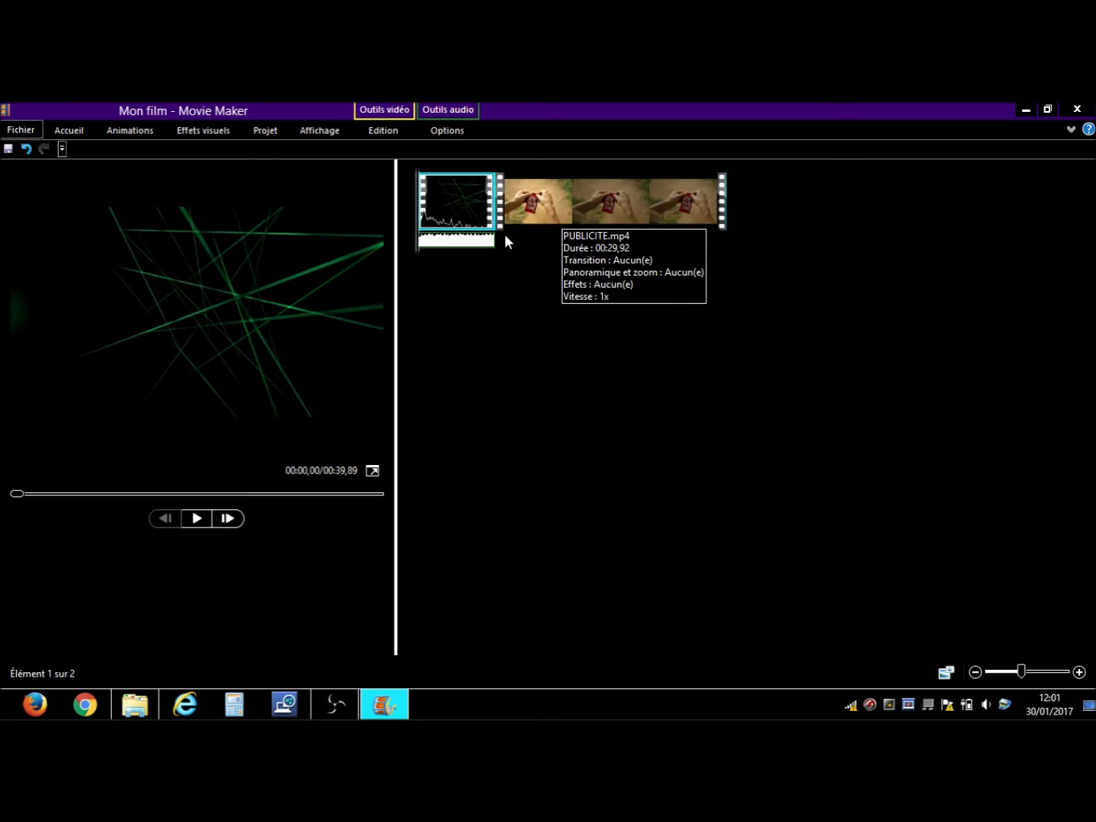
left_click(70, 133)
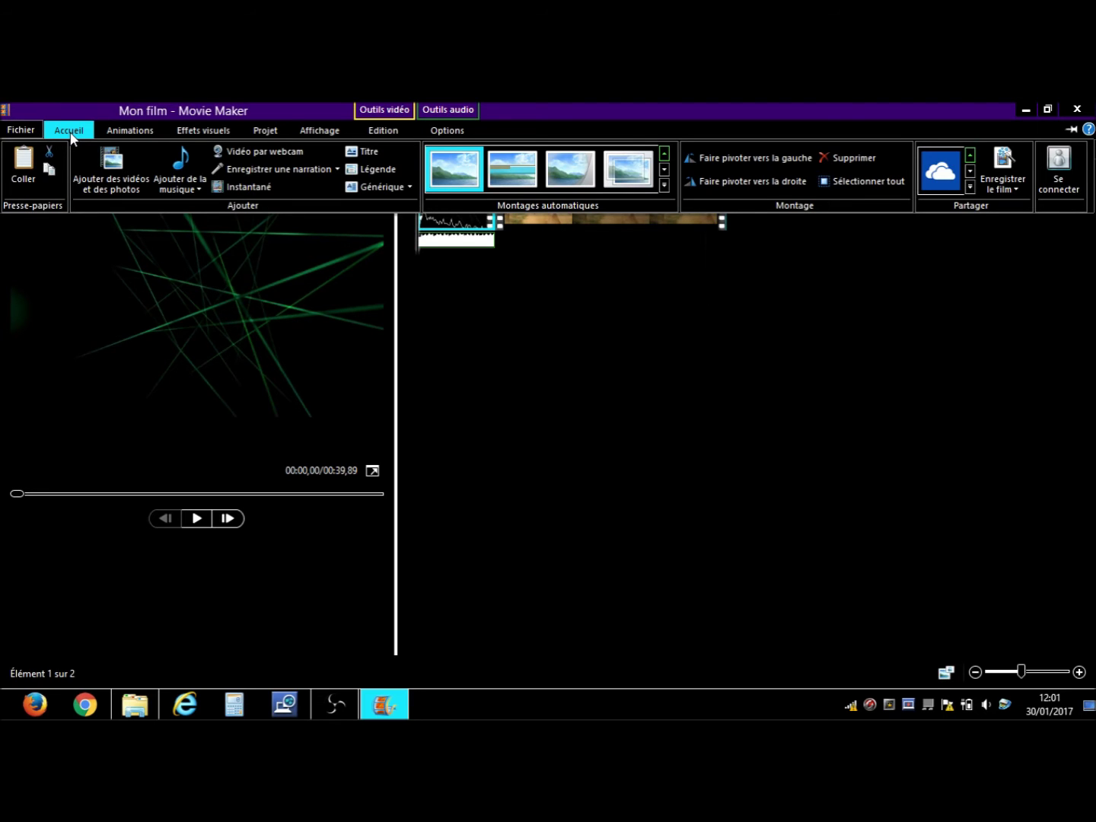
left_click(490, 456)
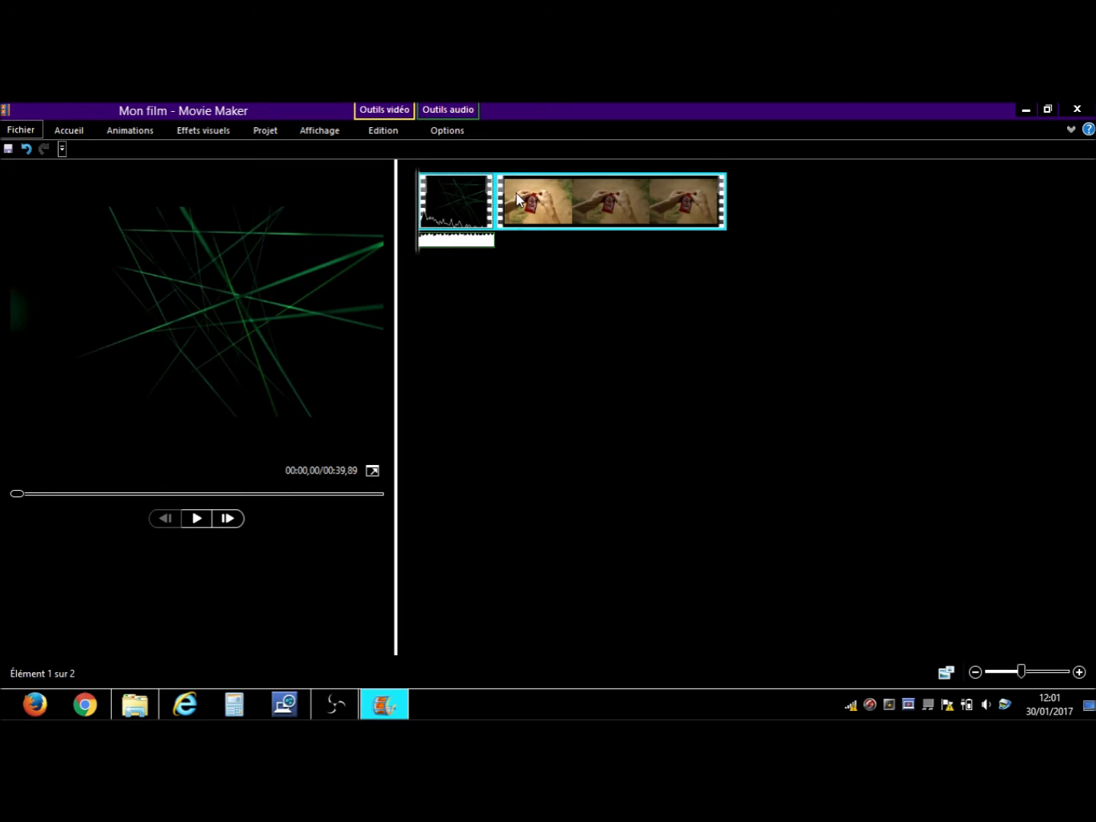
Place the playhead at 00:10,00, where the PUBLICITE clip begins, with that clip selected
left_click(420, 219)
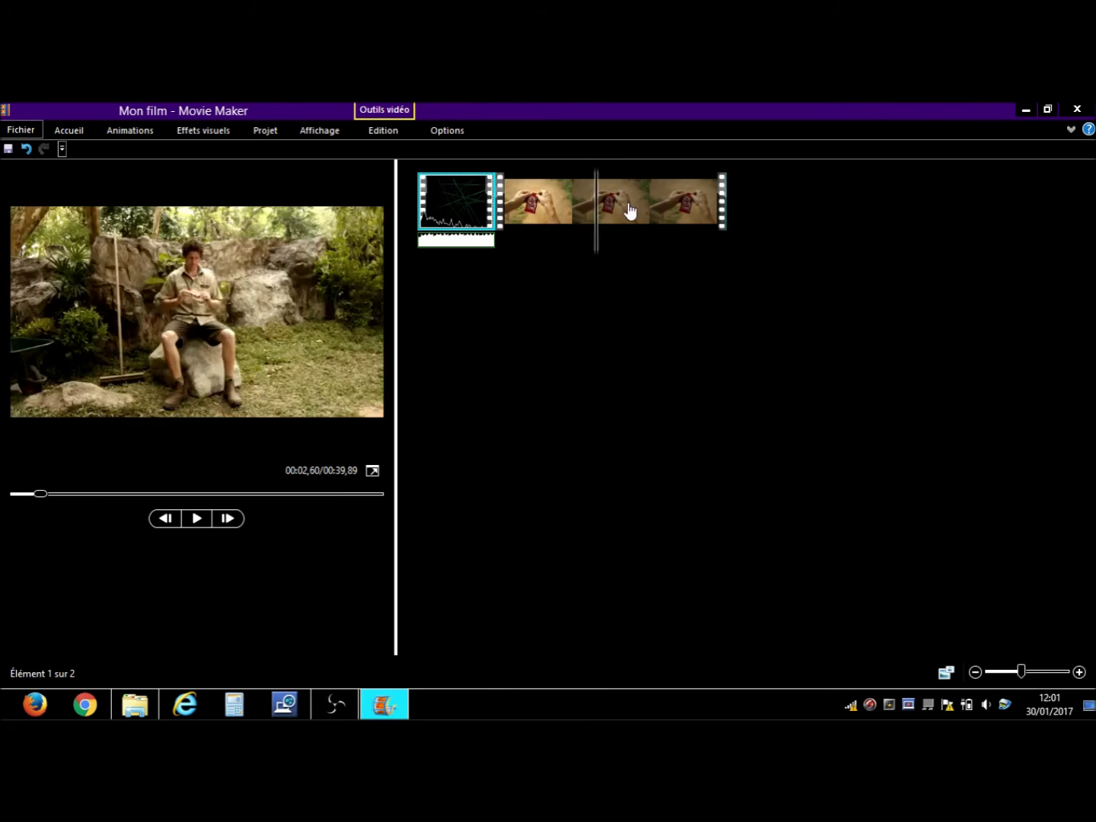
left_click(497, 213)
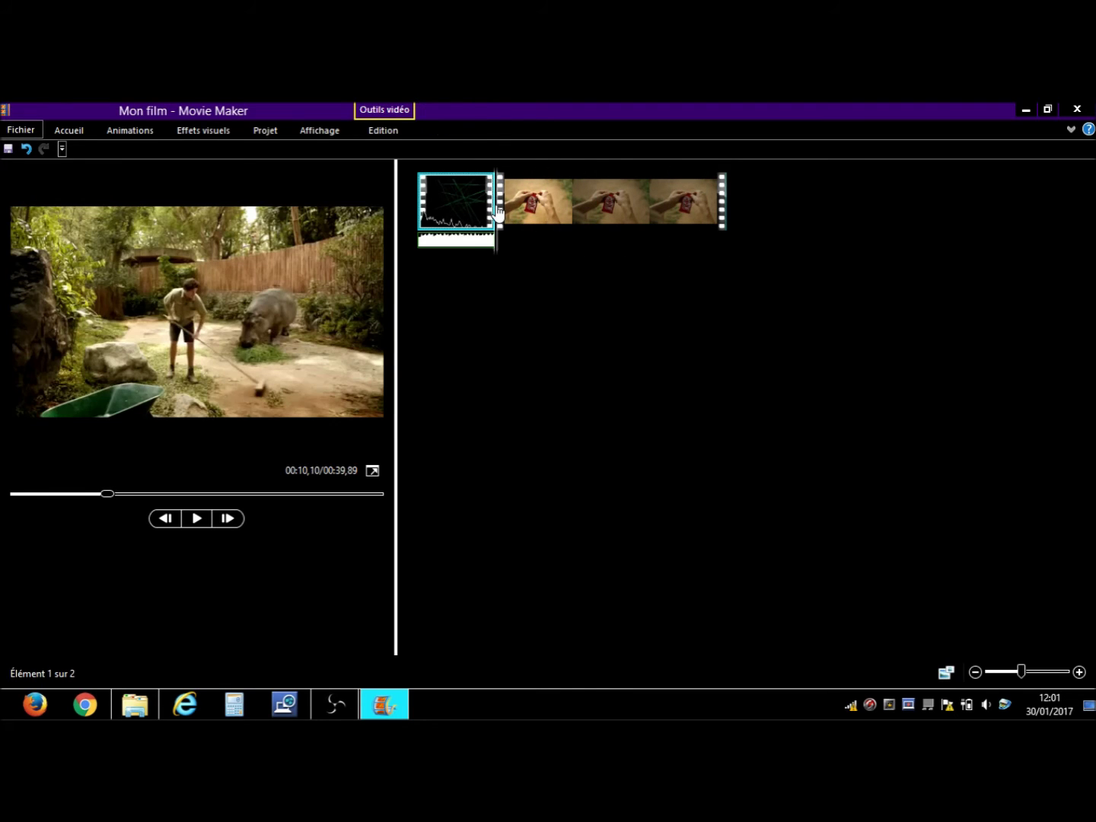
left_click(502, 213)
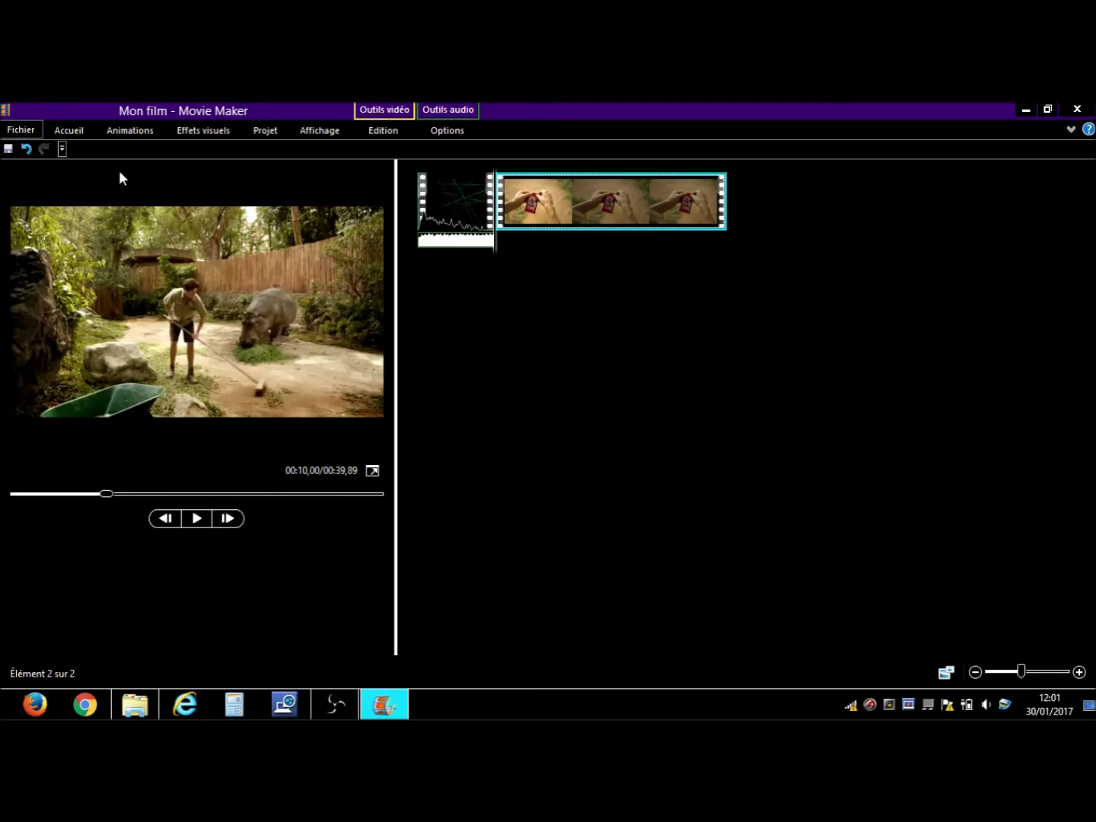
Add the Electro-Light - Symbolism [NCS Release] music from the Mes Musiques folder at the current point, where the PUBLICITE clip begins
left_click(69, 130)
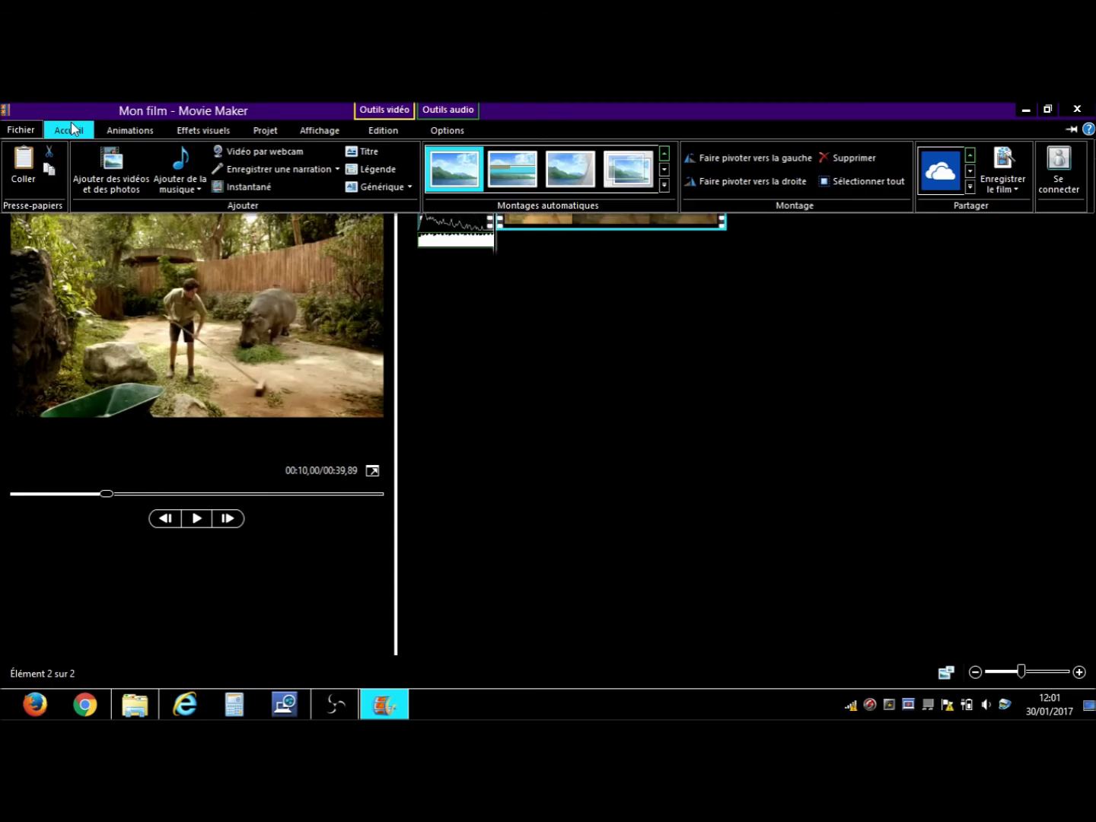
left_click(199, 197)
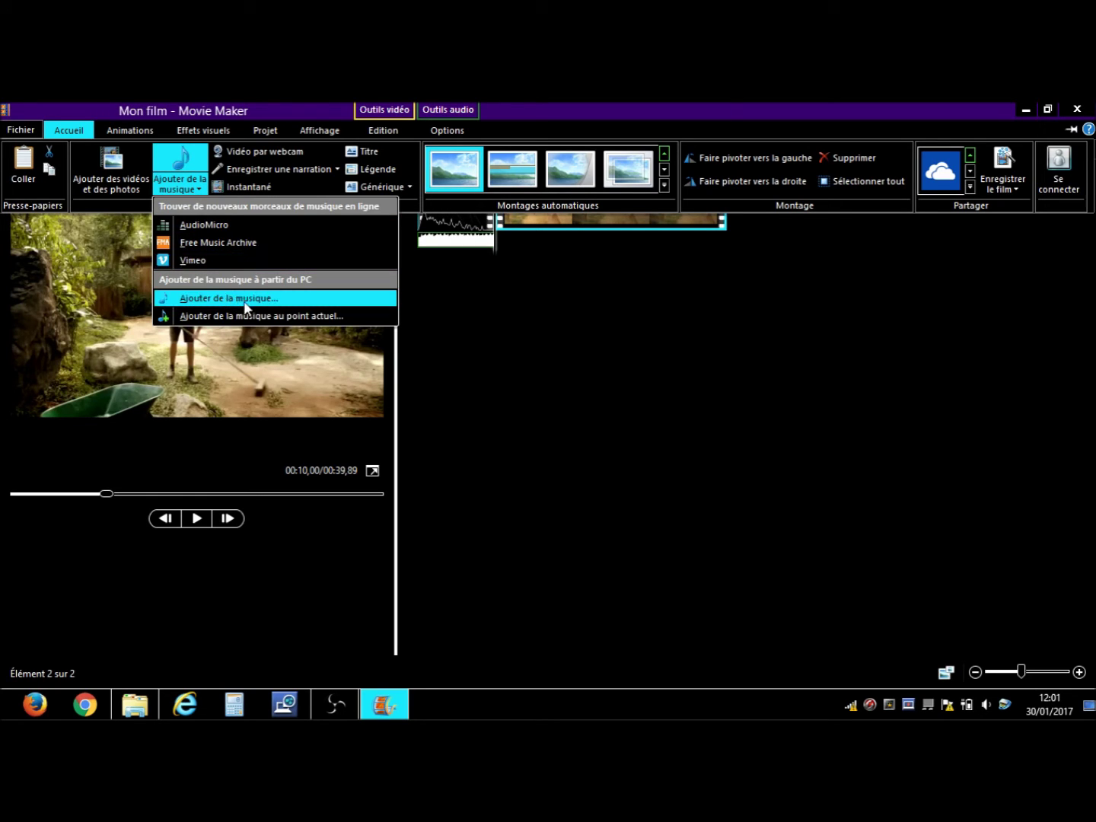
left_click(319, 321)
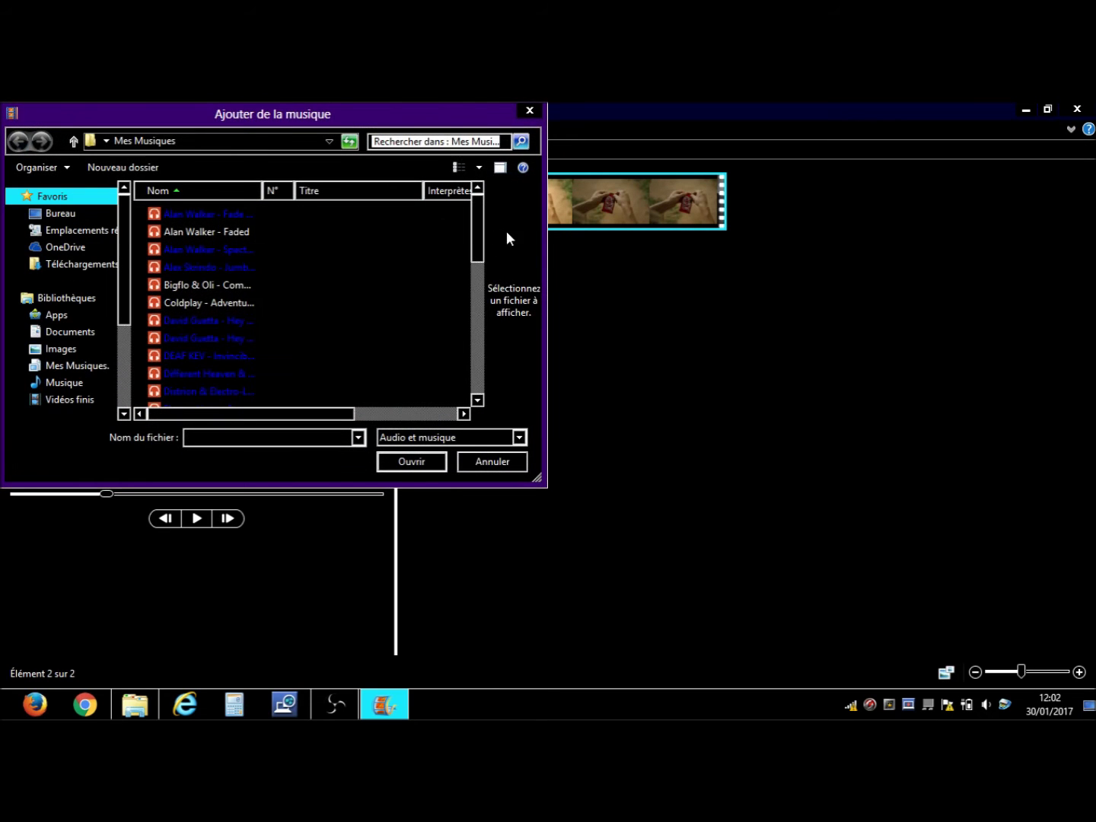
left_click_drag(479, 237, 475, 265)
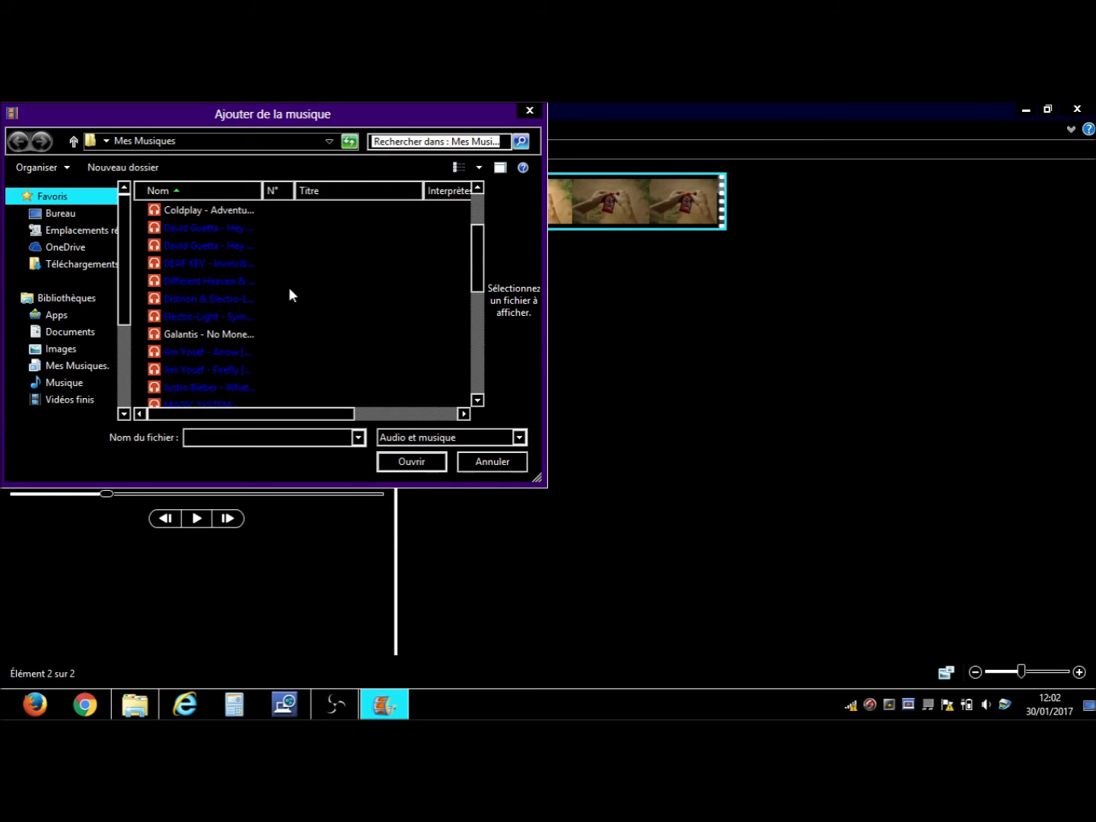
left_click(254, 301)
left_click(271, 317)
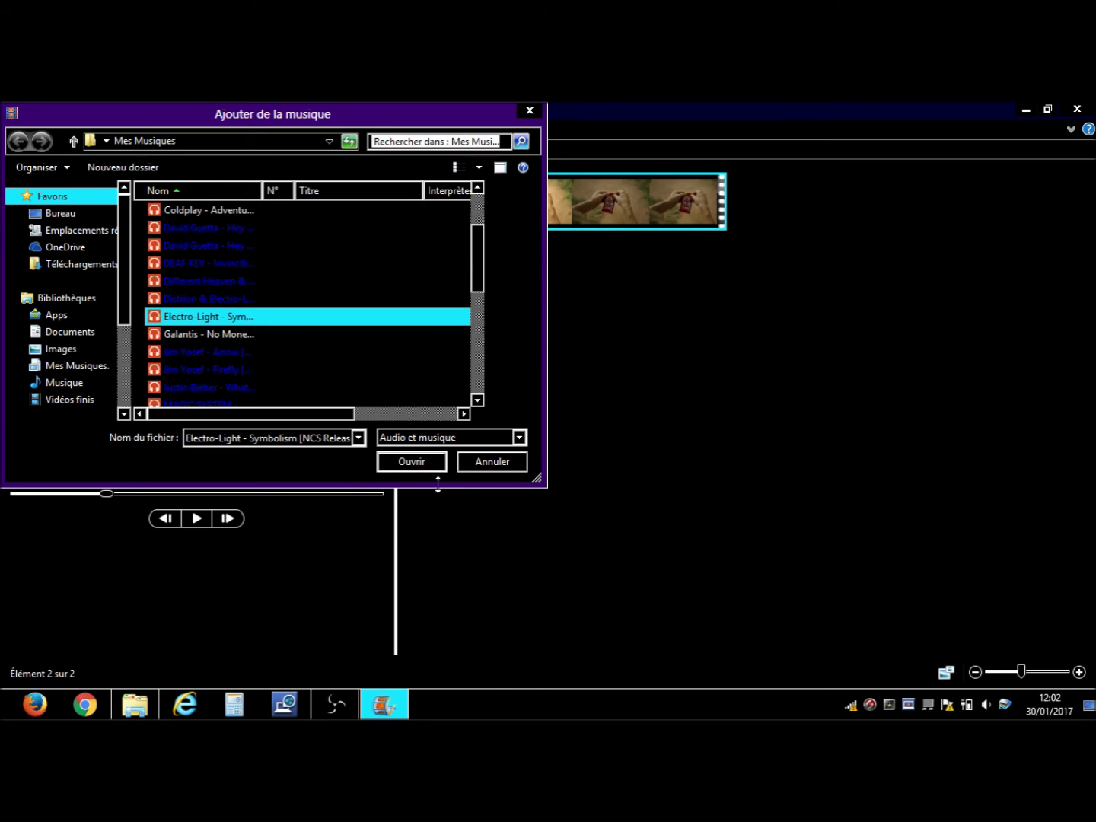
left_click(408, 463)
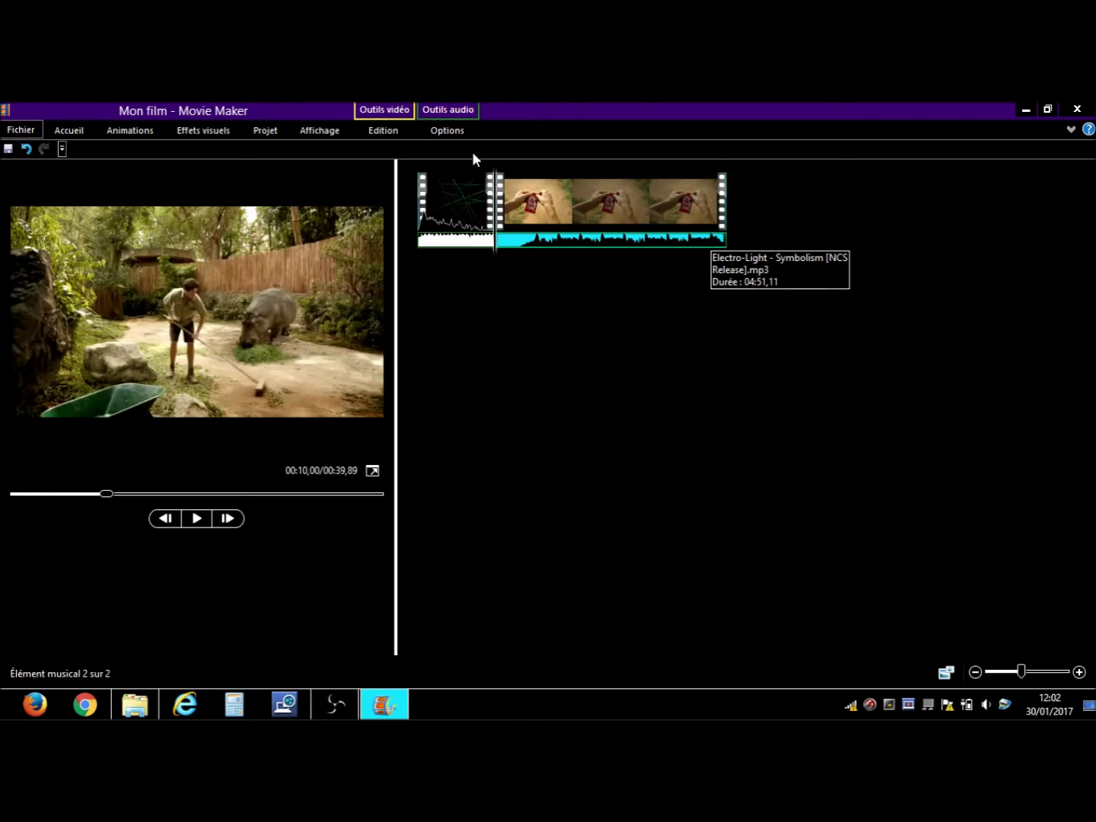
Lower the volume of the Electro-Light music under the PUBLICITE clip toward the minimum
left_click(433, 134)
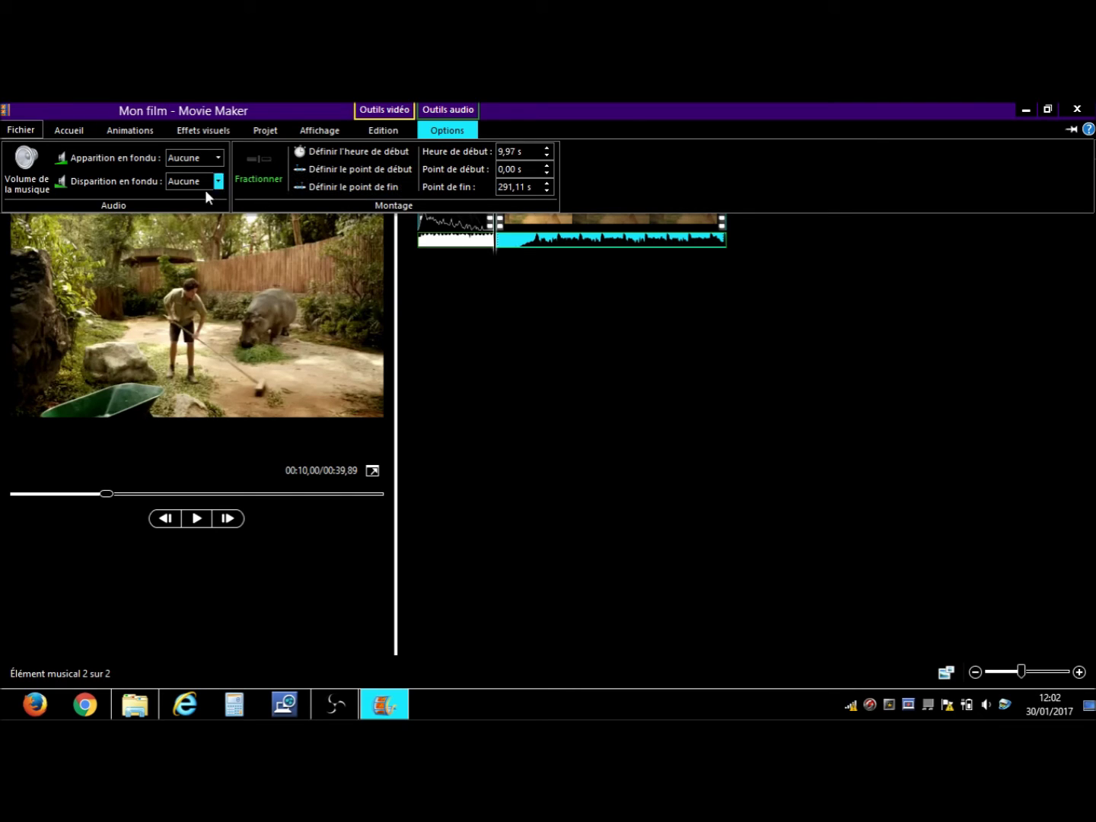
left_click(33, 177)
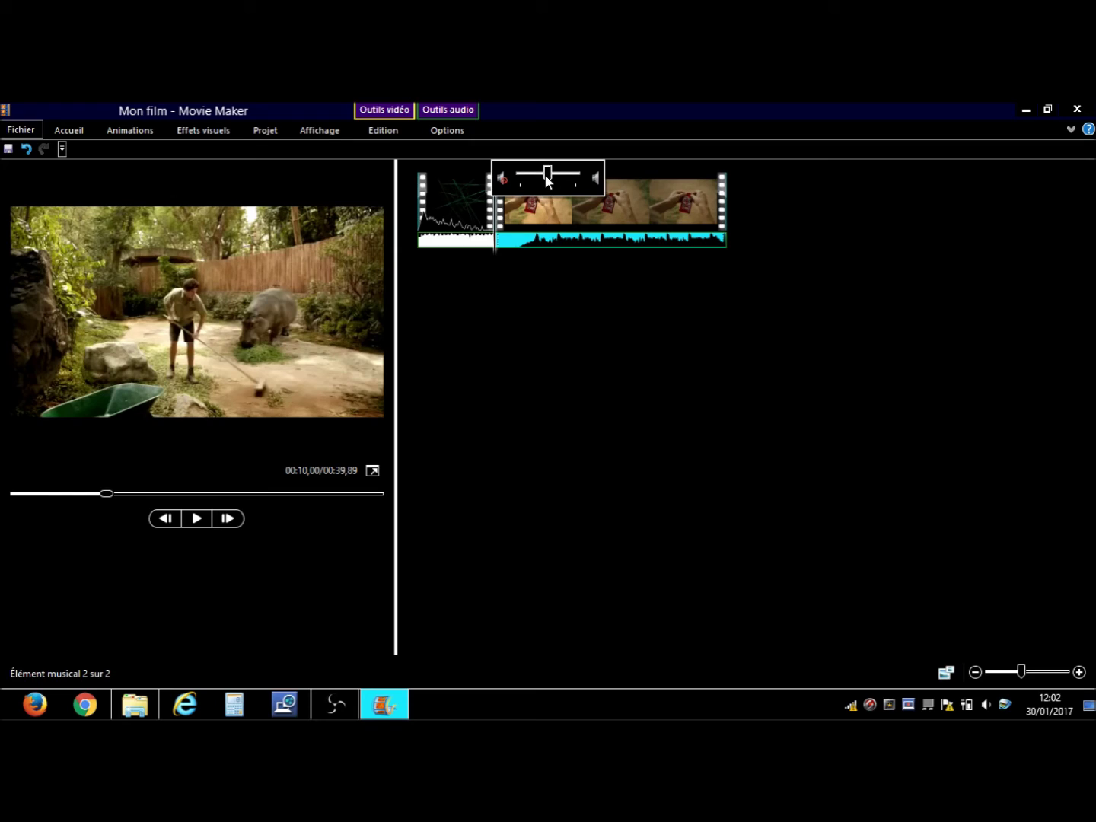
left_click_drag(547, 175, 516, 185)
Play part of the PUBLICITE clip with its music, play the opening of the intro, and rewind to the start
left_click(197, 519)
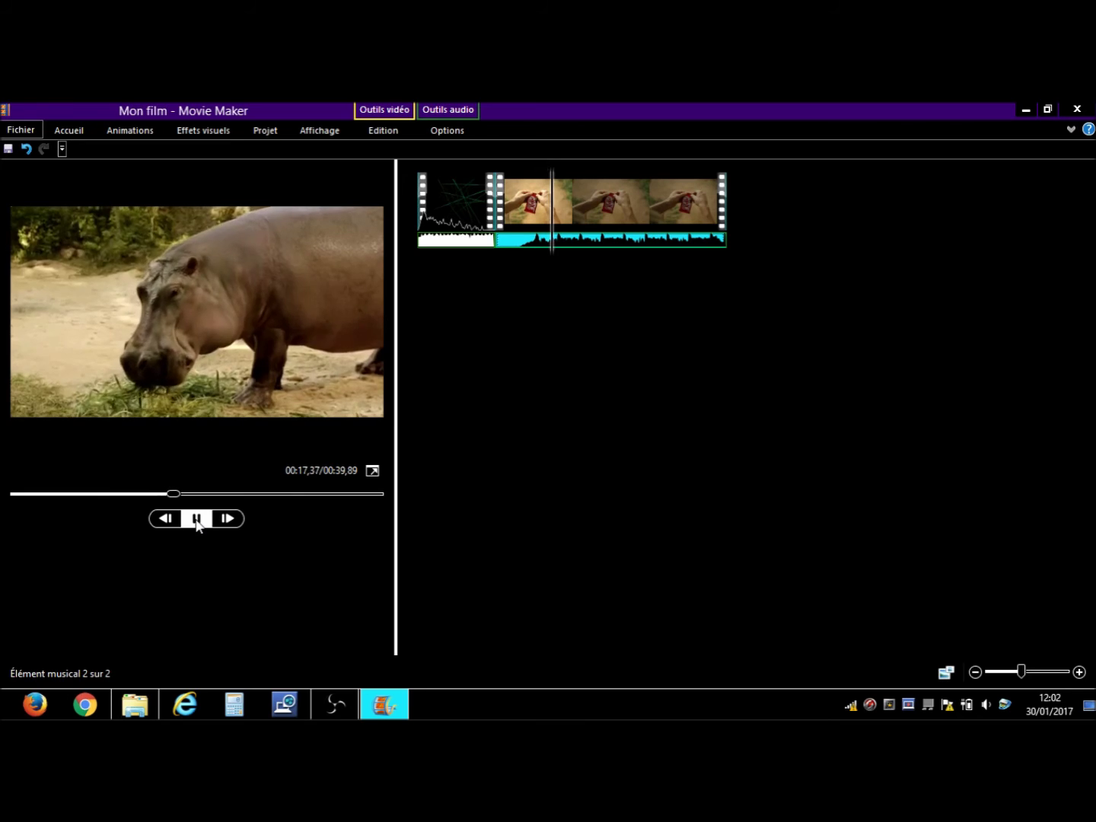
key("space")
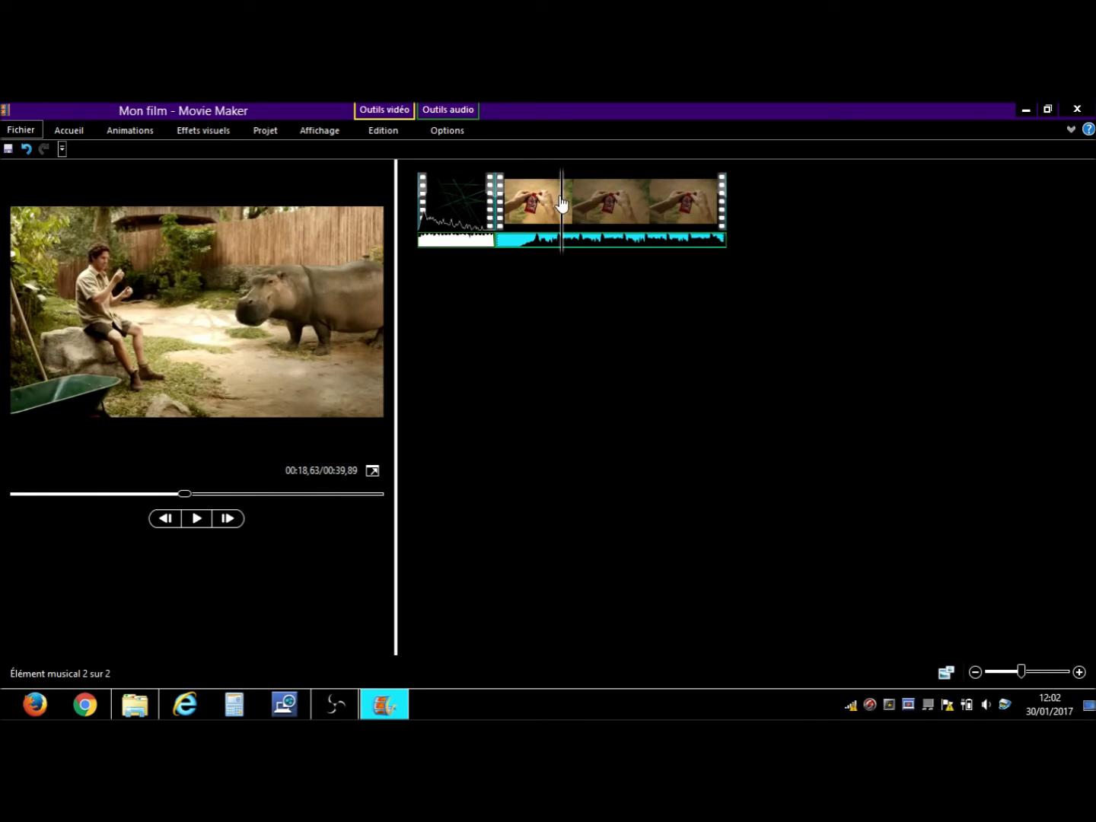
left_click_drag(184, 494, 17, 493)
left_click(190, 520)
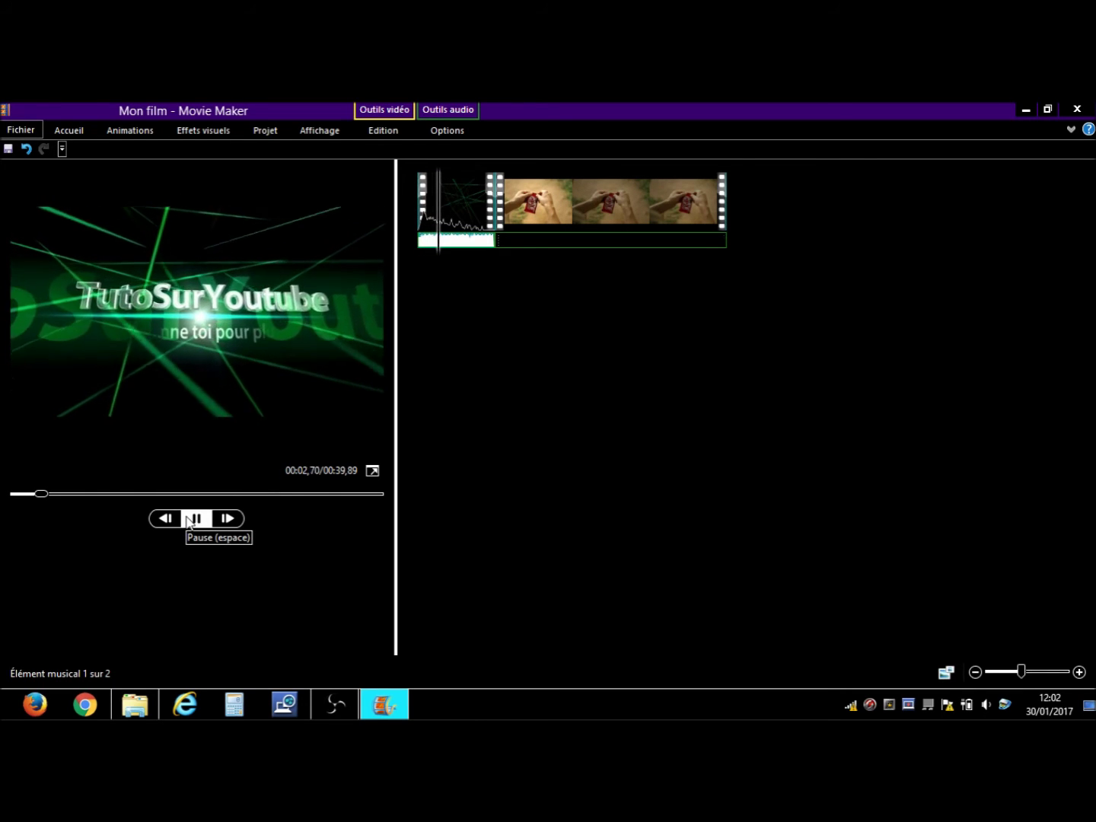
left_click(195, 517)
left_click_drag(49, 494, 18, 494)
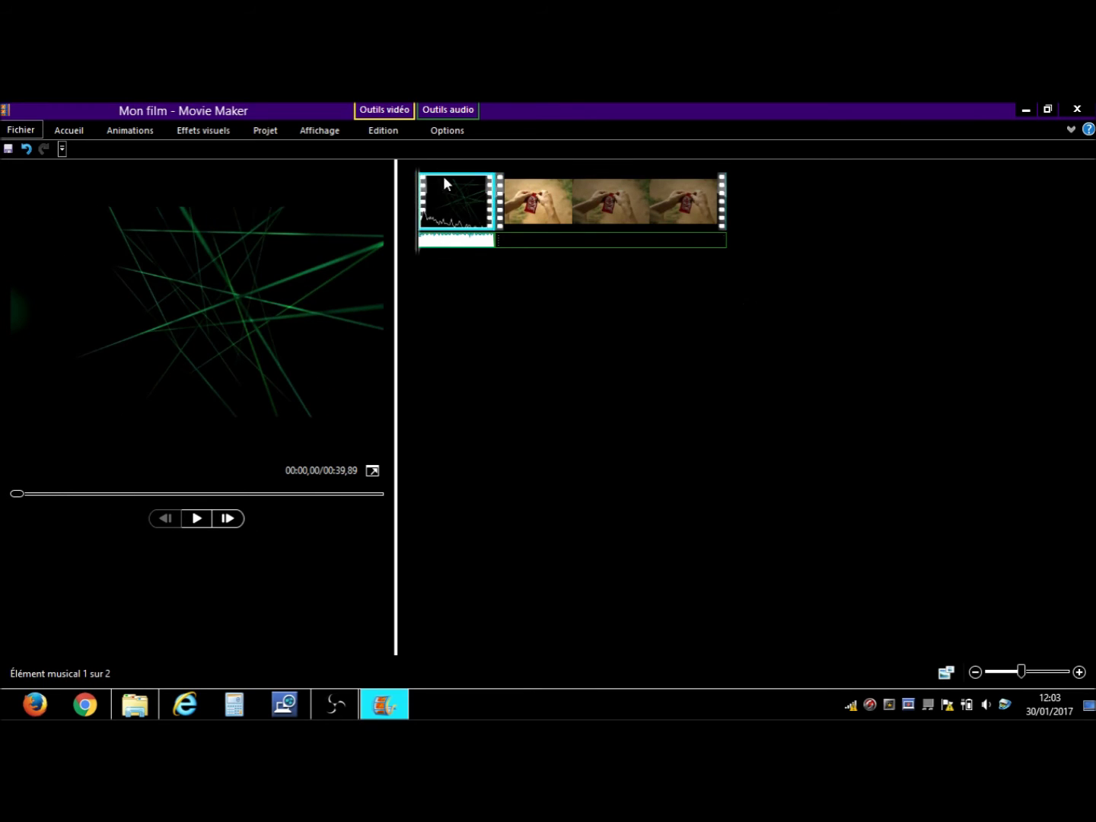
Set the fade-out of the Electro-Light music under the PUBLICITE clip to Moyenne
left_click(442, 133)
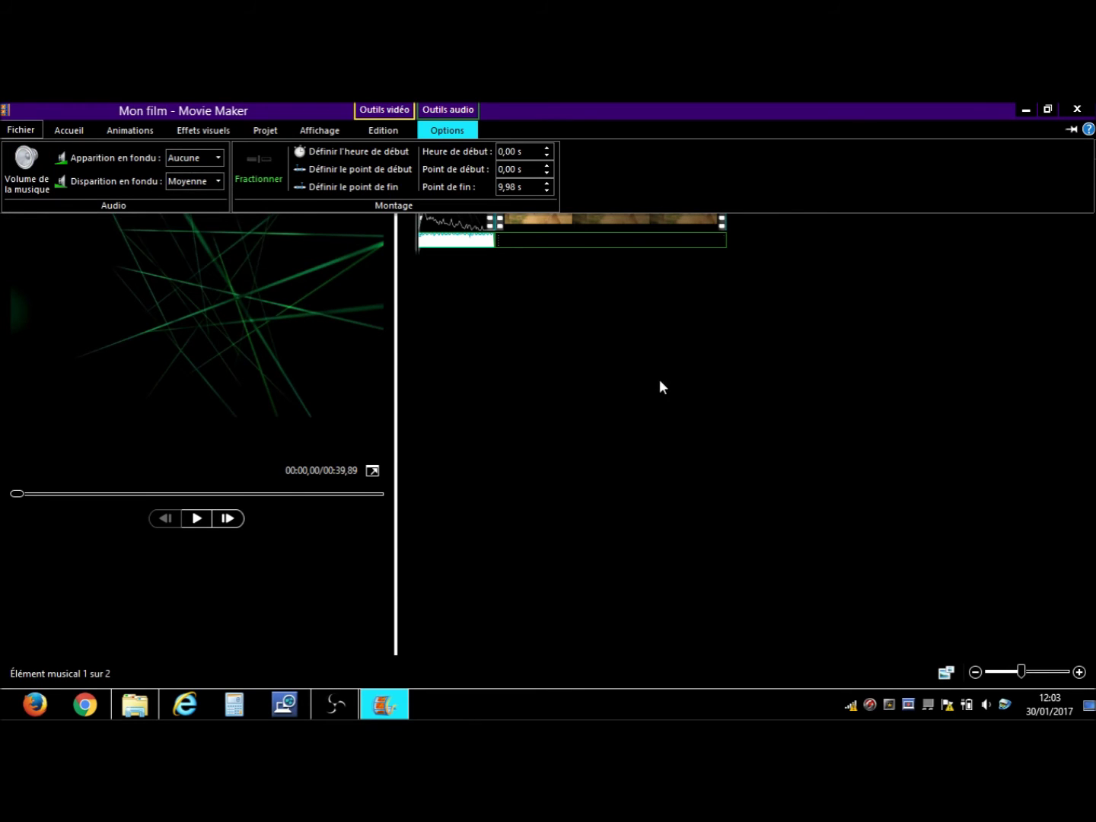
left_click(580, 243)
left_click(580, 243)
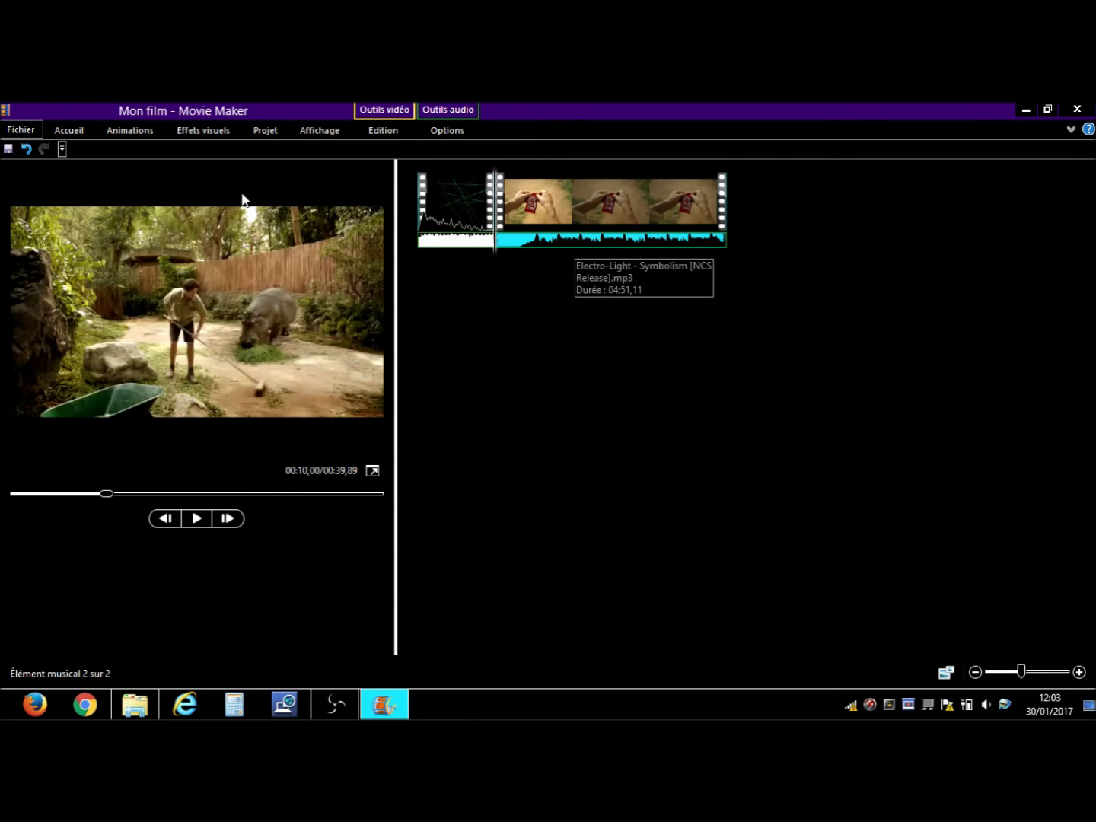
left_click(456, 134)
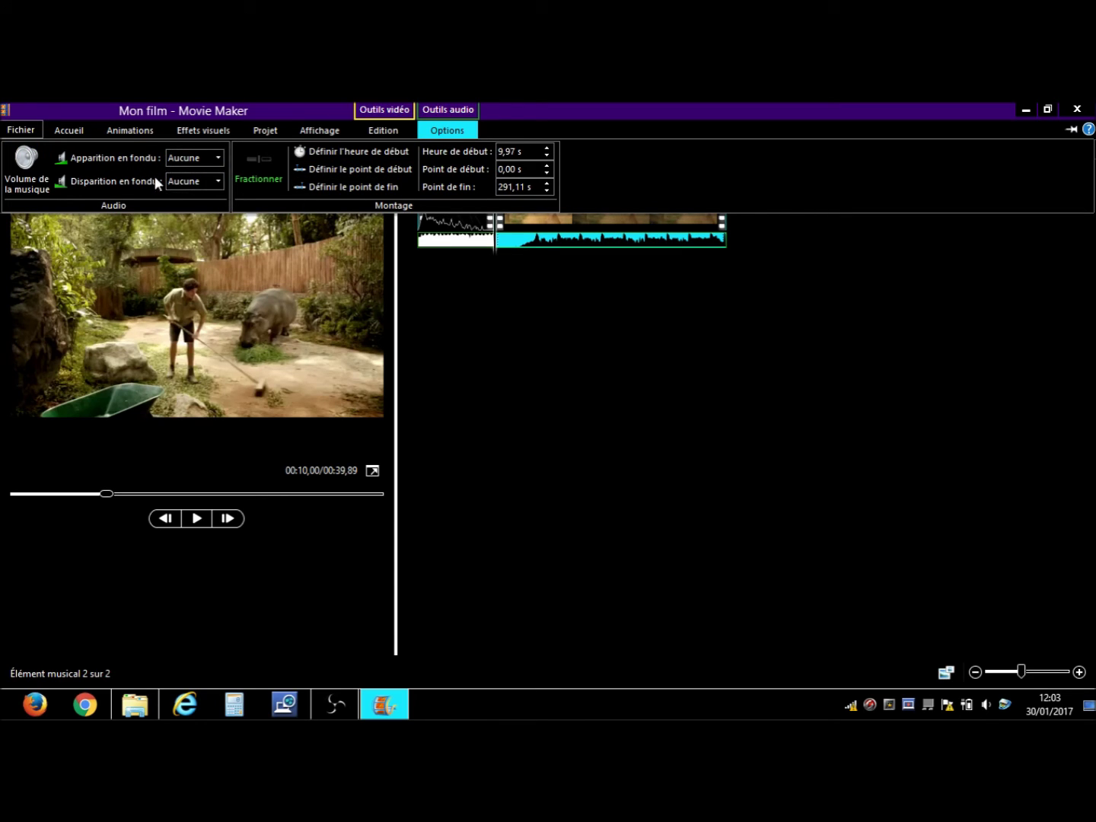
left_click(218, 181)
left_click(199, 227)
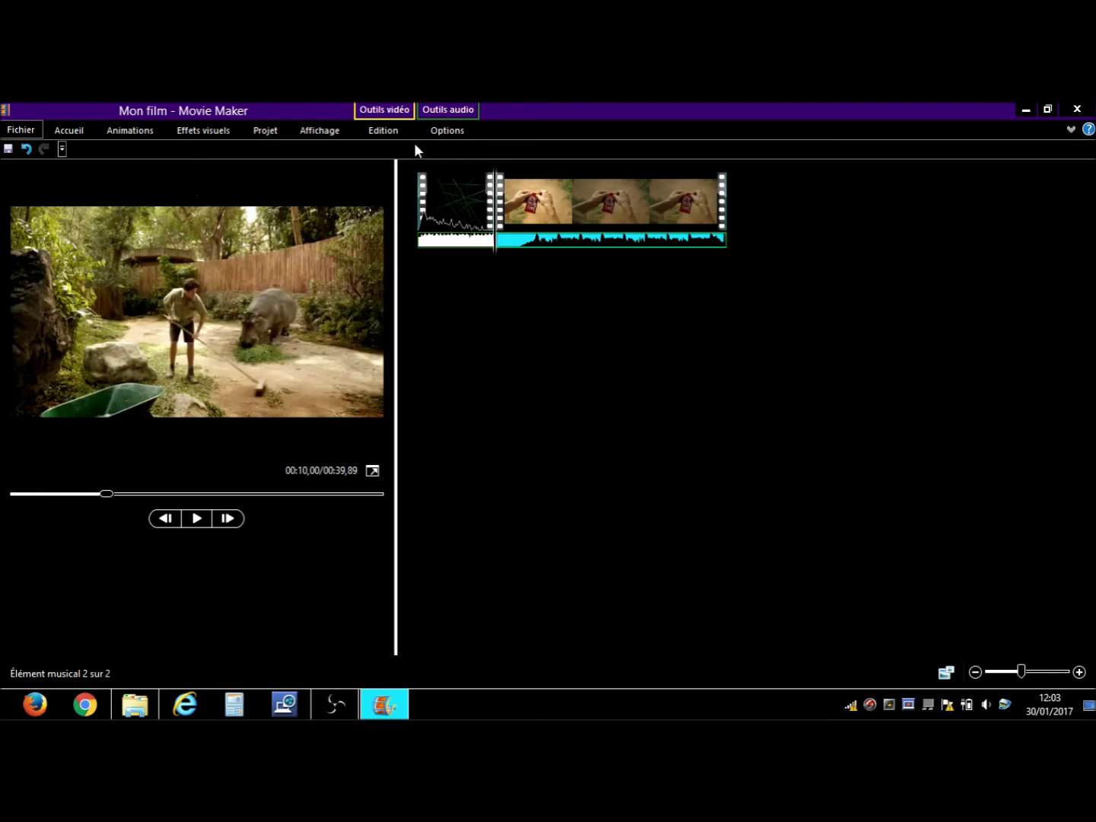
left_click(448, 130)
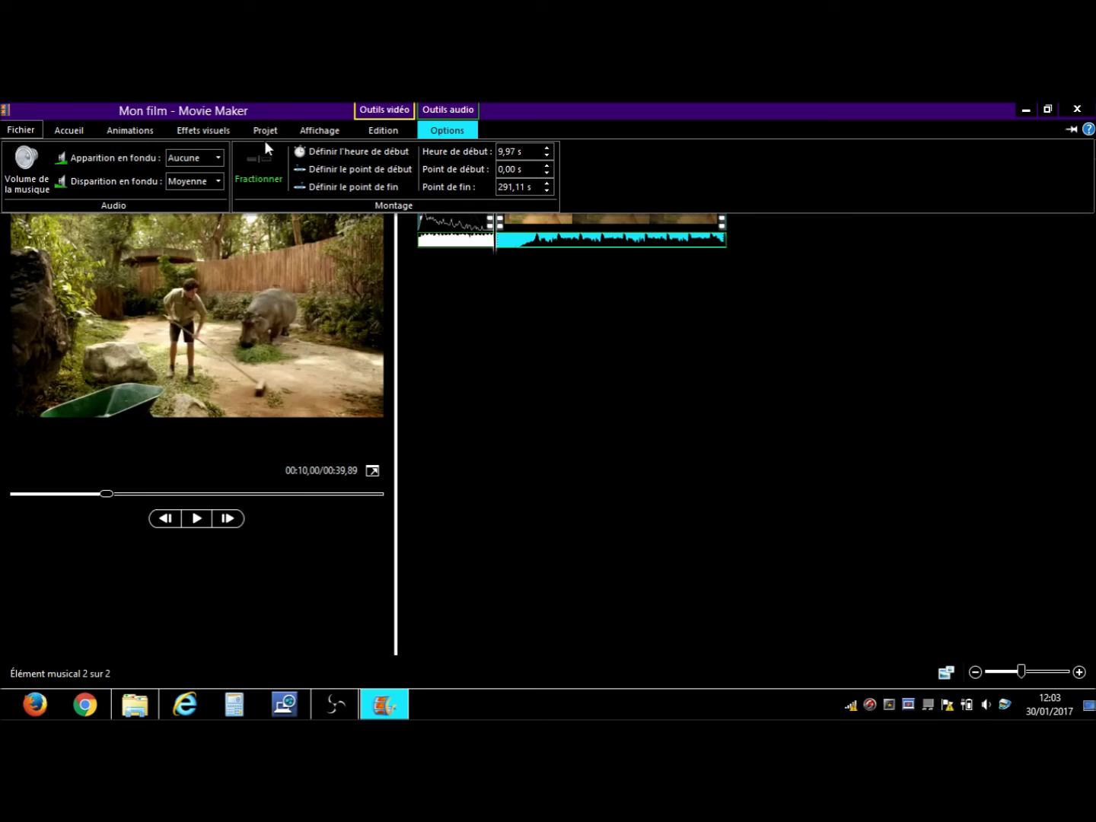
Review the video volume, fade and speed options, the music options, and the project's audio and proportion settings
left_click(393, 132)
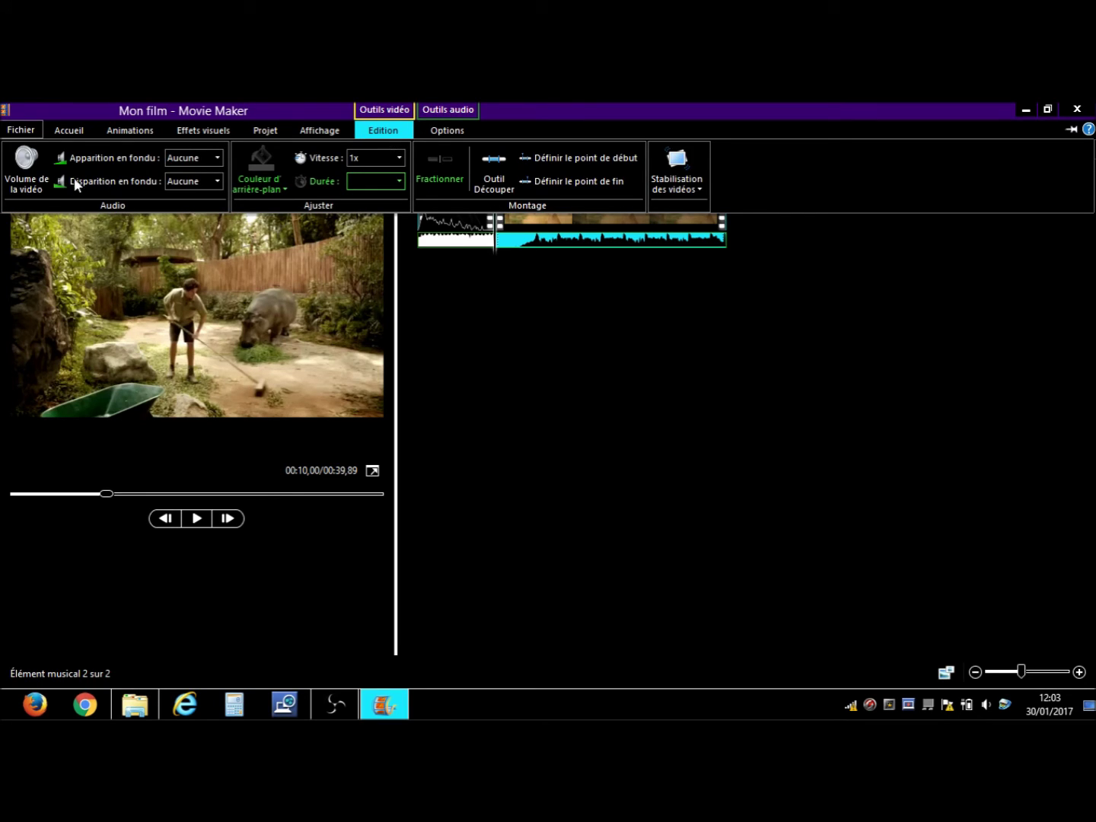
left_click(6, 180)
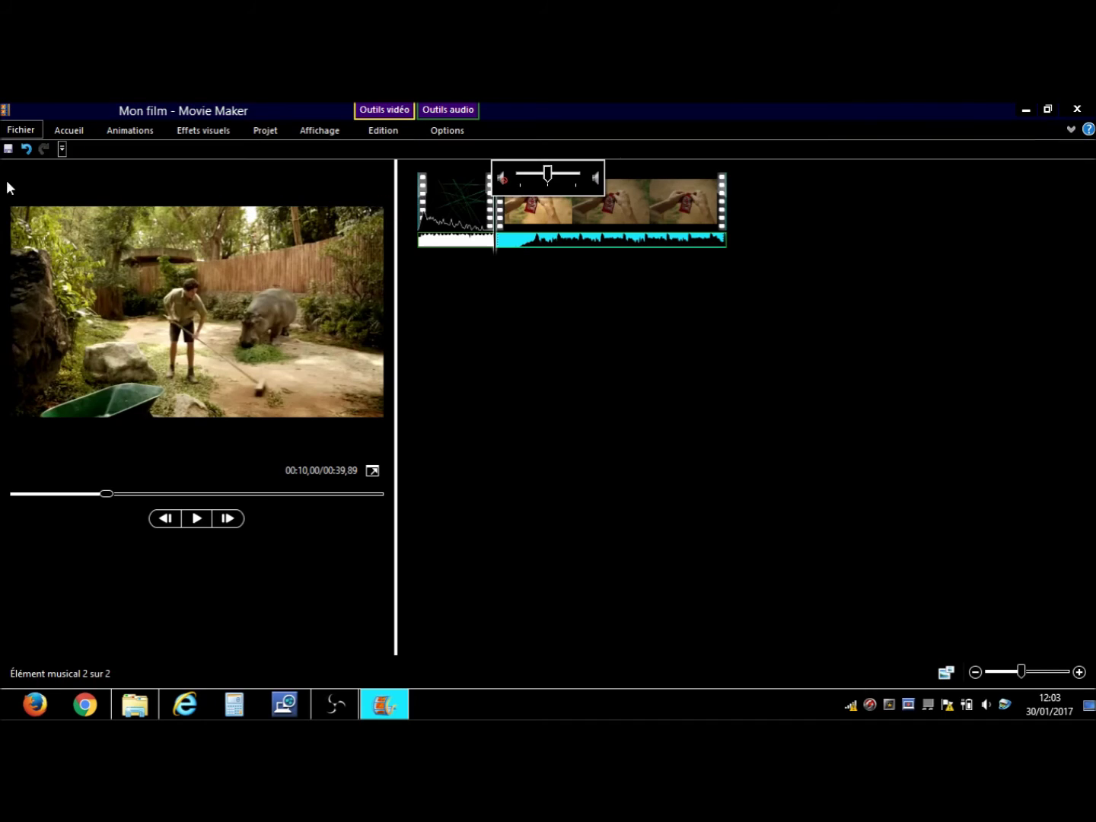
left_click(435, 131)
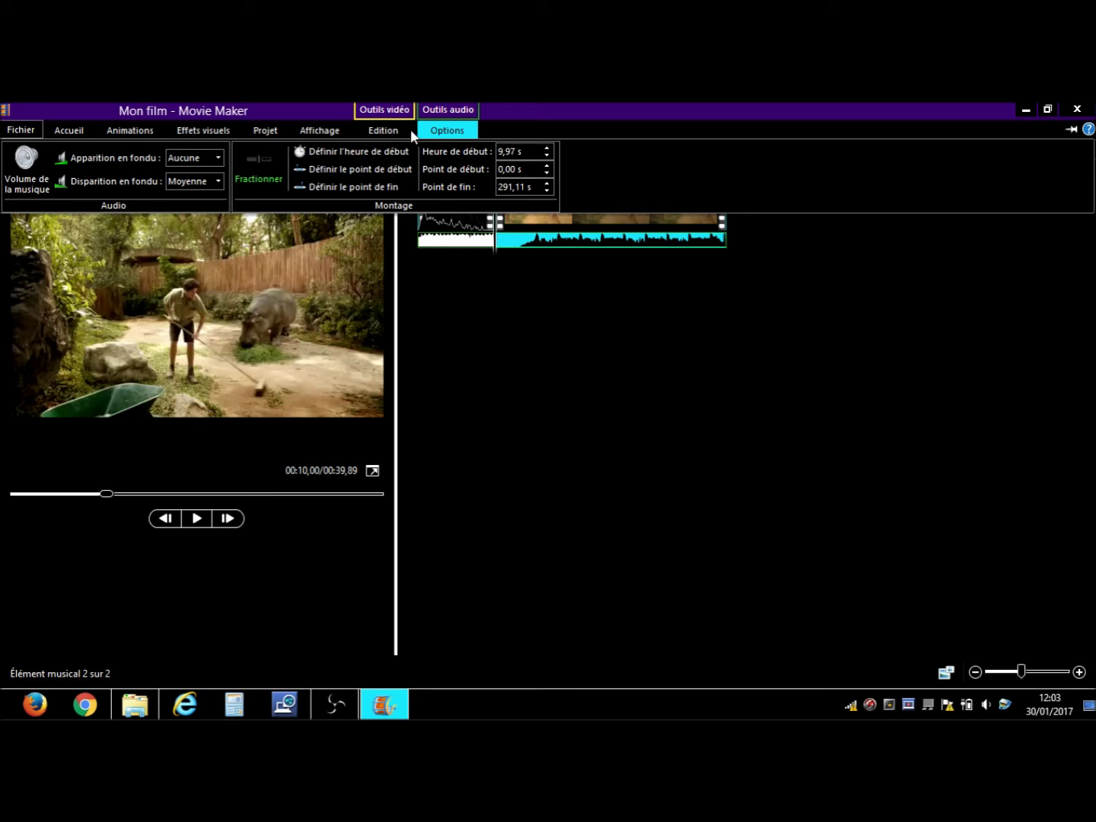
left_click(366, 130)
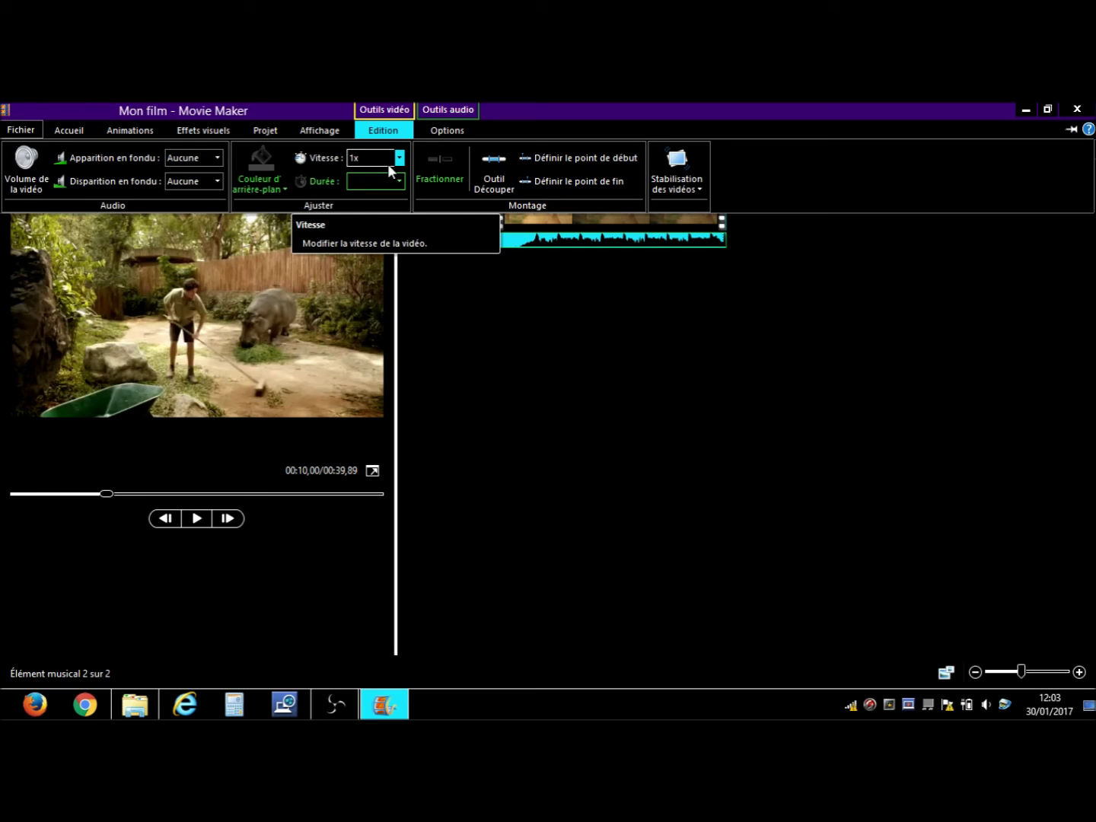
left_click(319, 134)
left_click(262, 131)
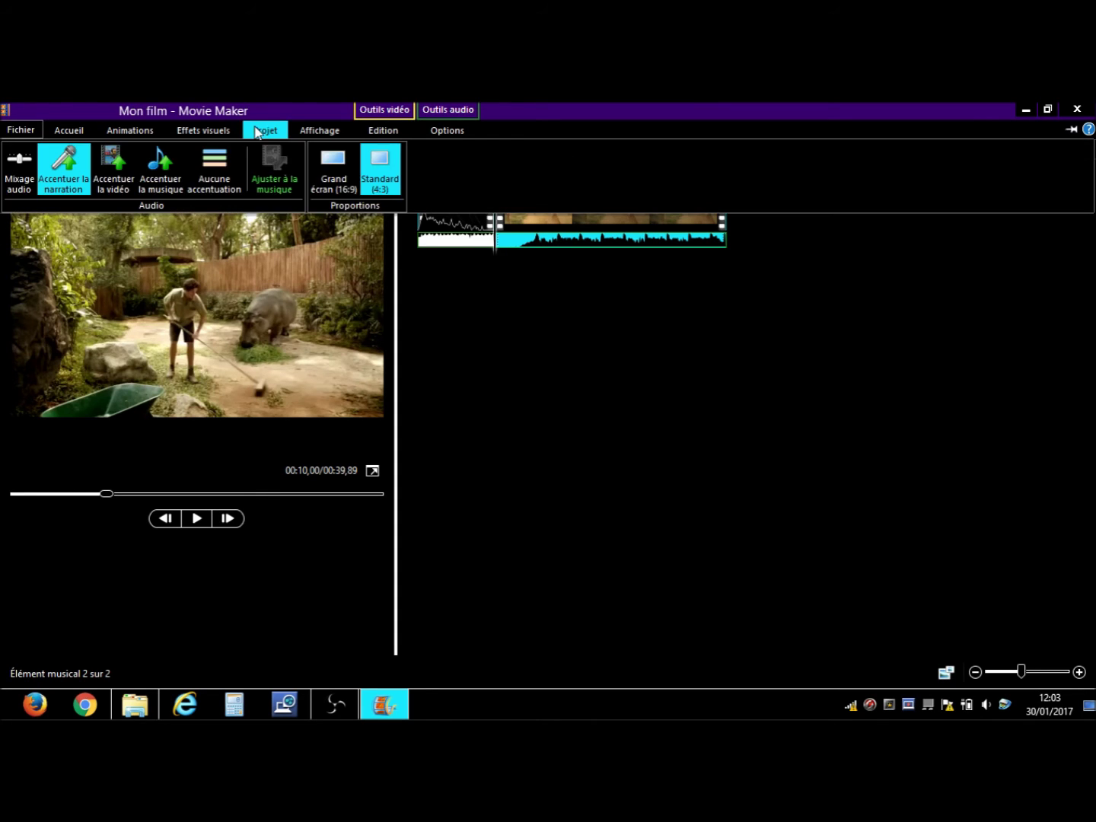
Browse the visual effects at the start of the PUBLICITE clip and raise the clip's brightness slightly
left_click(192, 131)
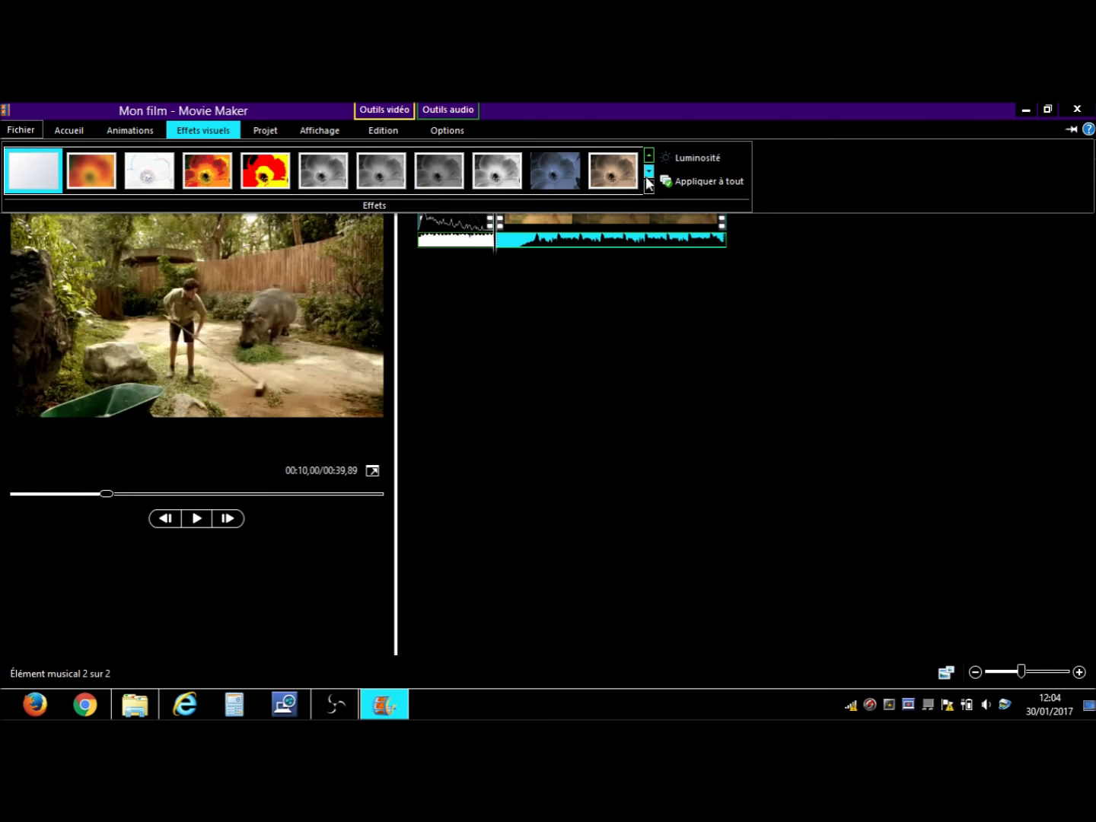
left_click(647, 175)
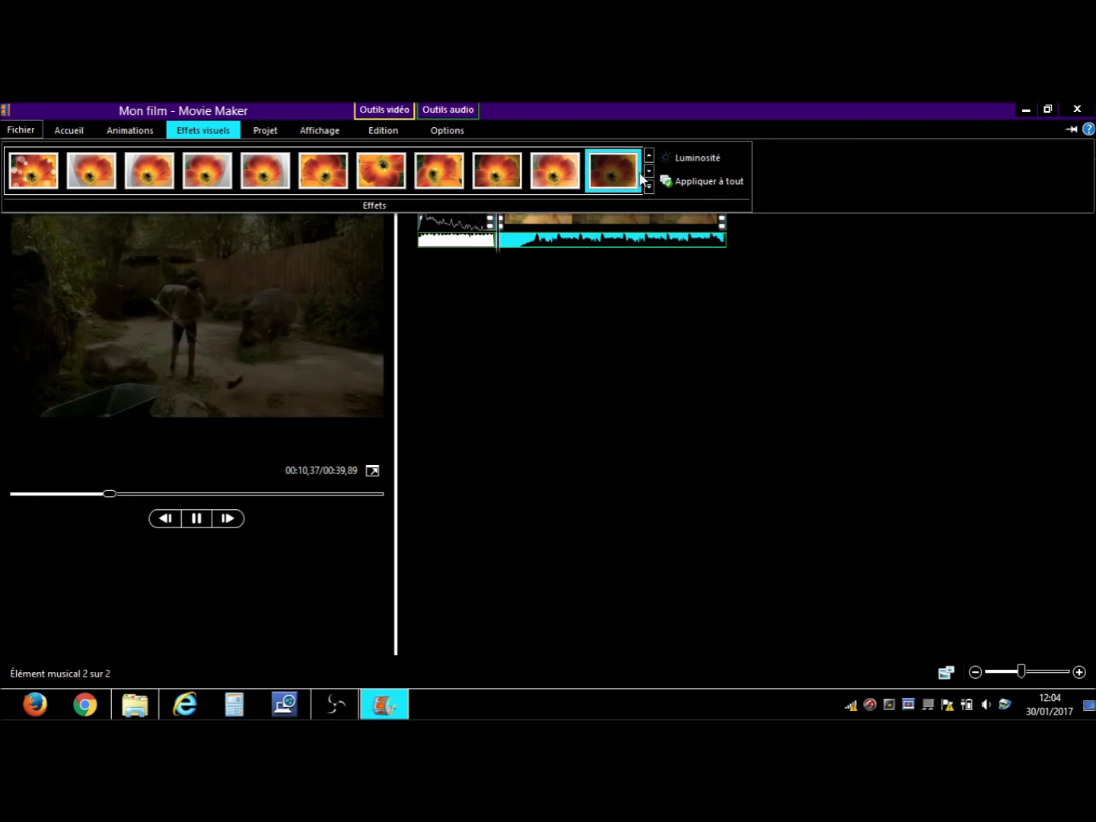
left_click(671, 158)
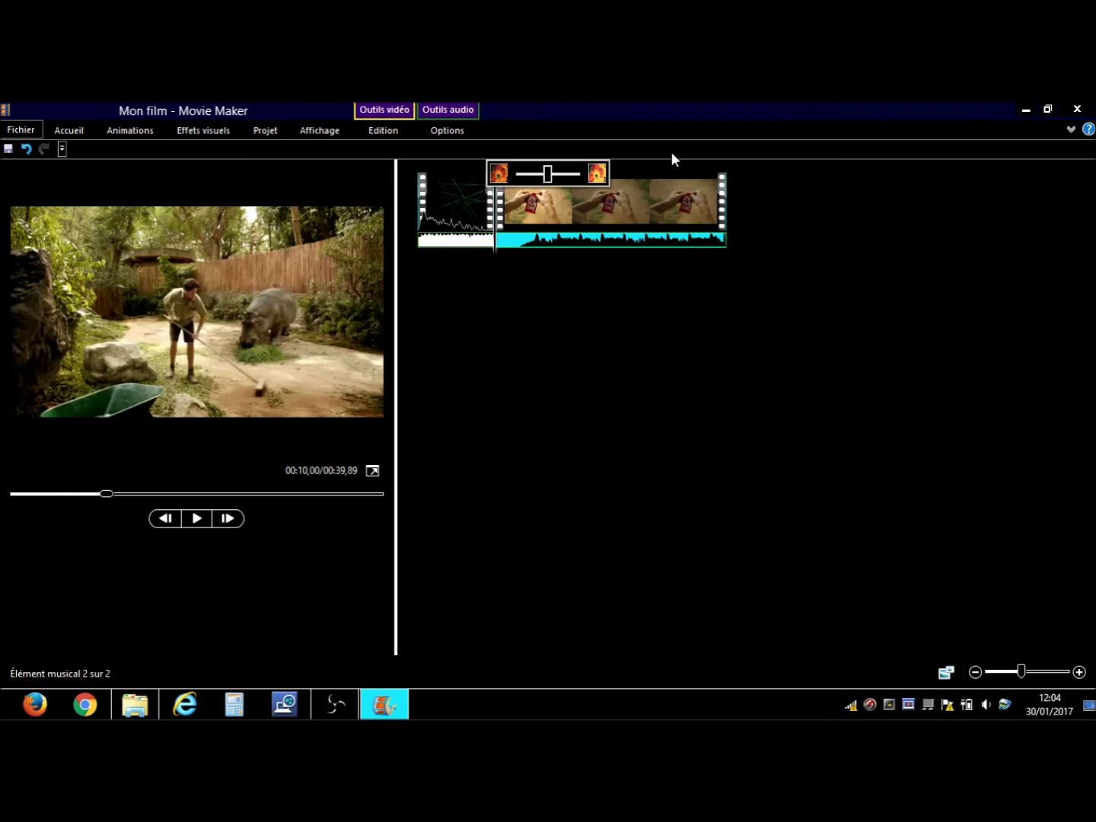
mouse_move(547, 175)
left_mouse_down()
mouse_move(588, 174)
mouse_move(553, 175)
left_mouse_up()
left_click(453, 134)
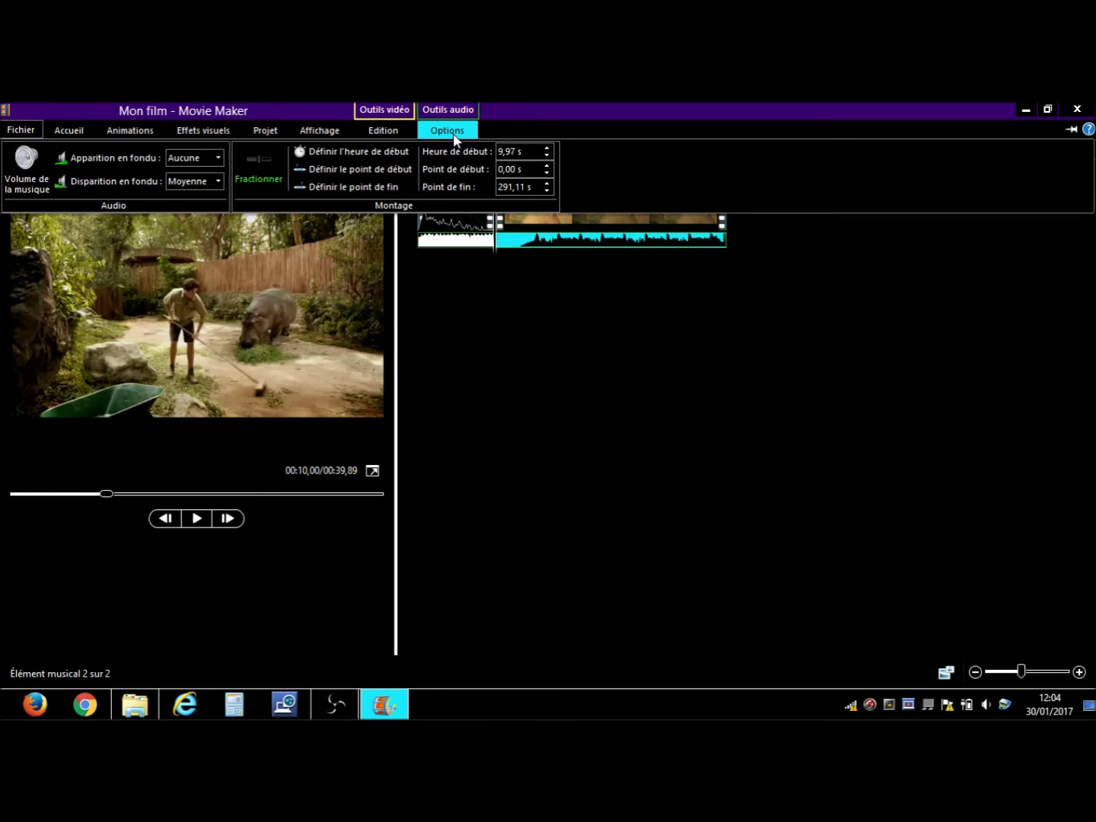
Review the project's audio emphasis options and preview several transitions between the intro and the PUBLICITE clip
left_click(143, 130)
left_click(203, 130)
left_click(263, 131)
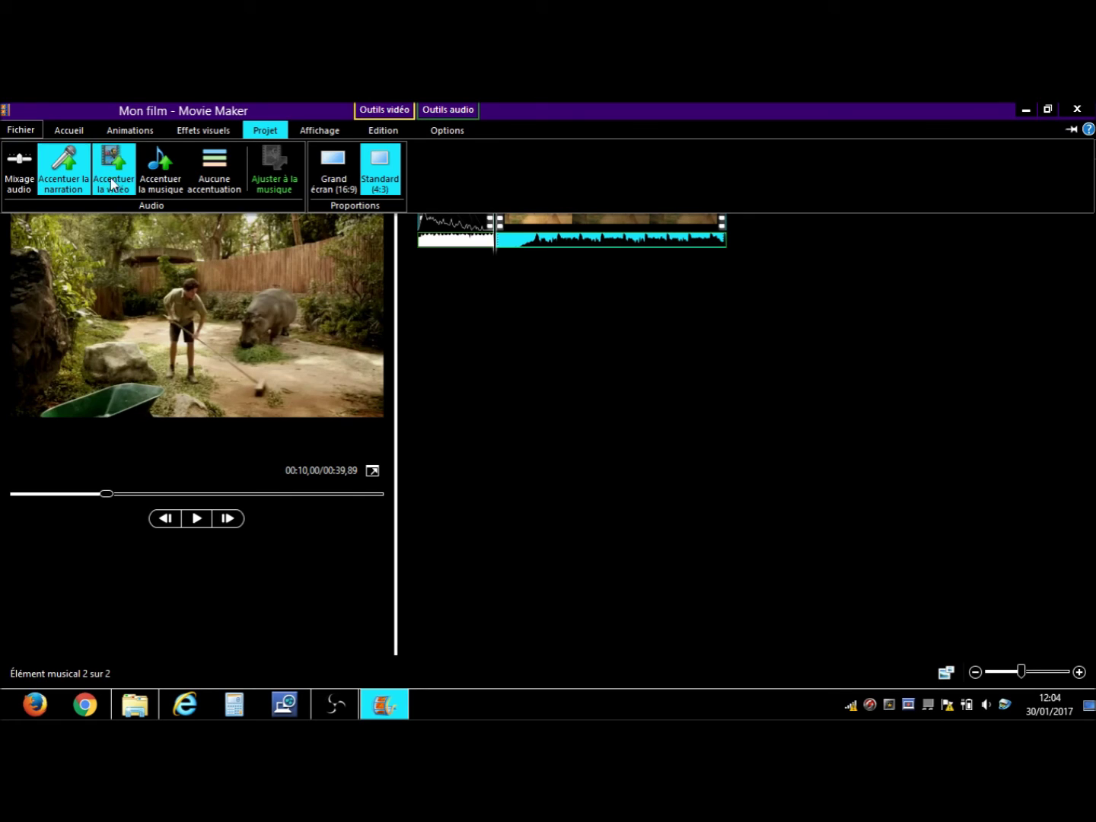
left_click(90, 127)
left_click(111, 131)
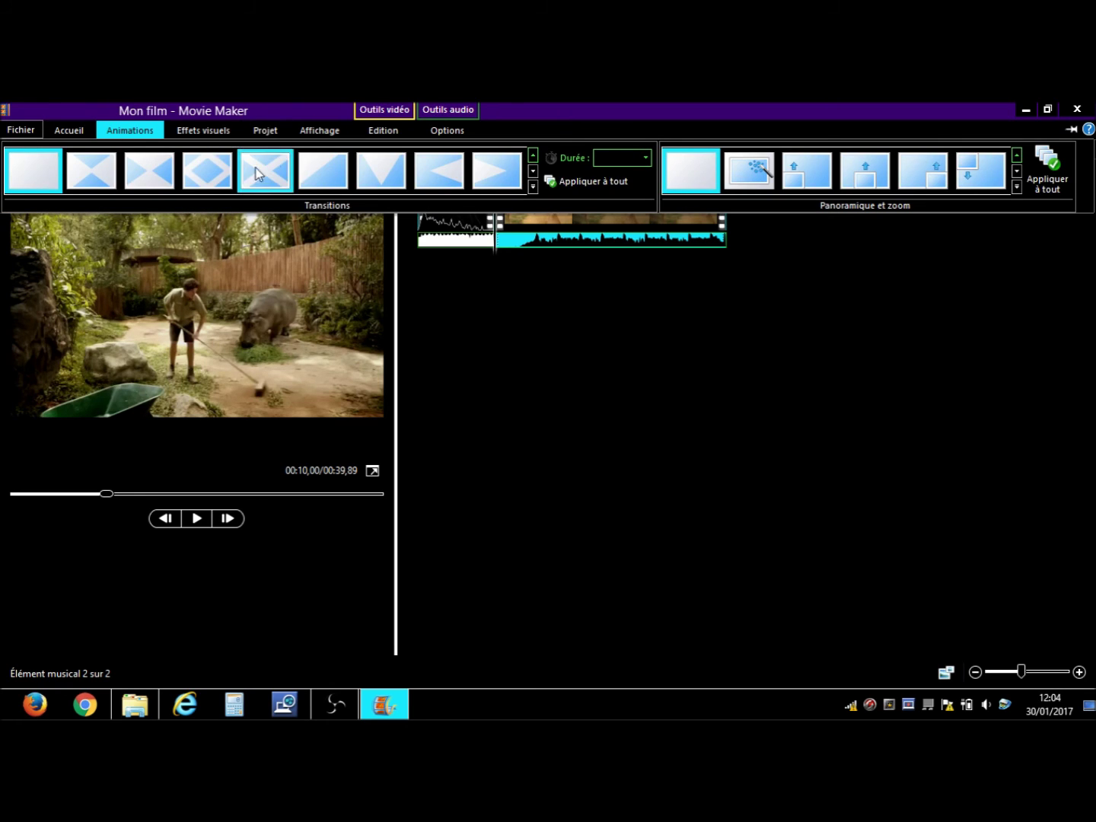
left_click(203, 167)
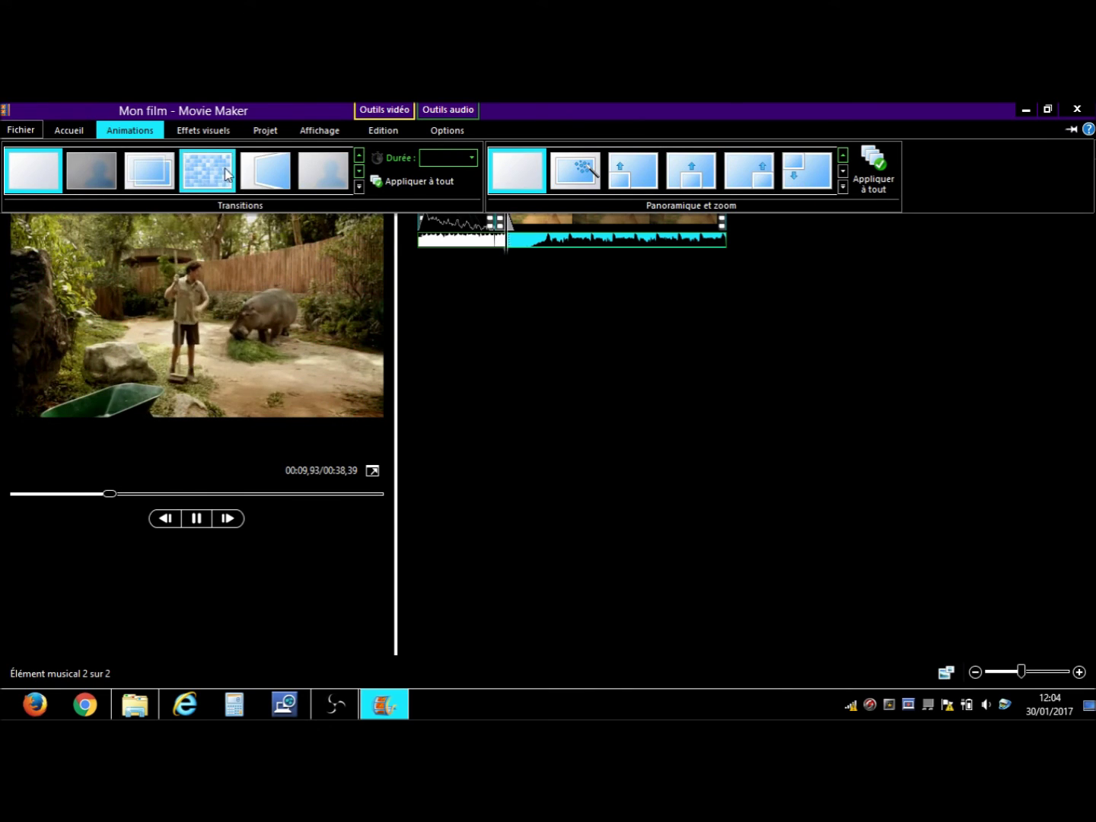
left_click(258, 178)
left_click(95, 163)
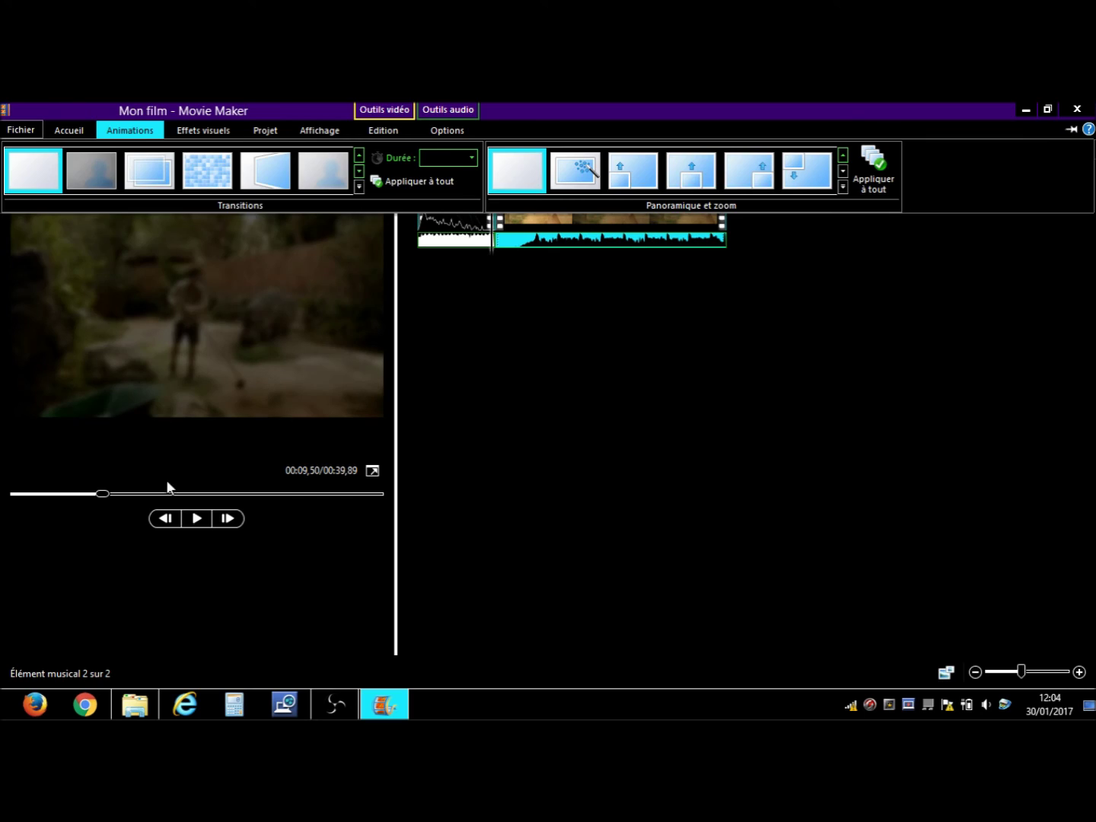
Rewind to the start of the film and preview transitions such as Retourner on the intro
left_click(104, 495)
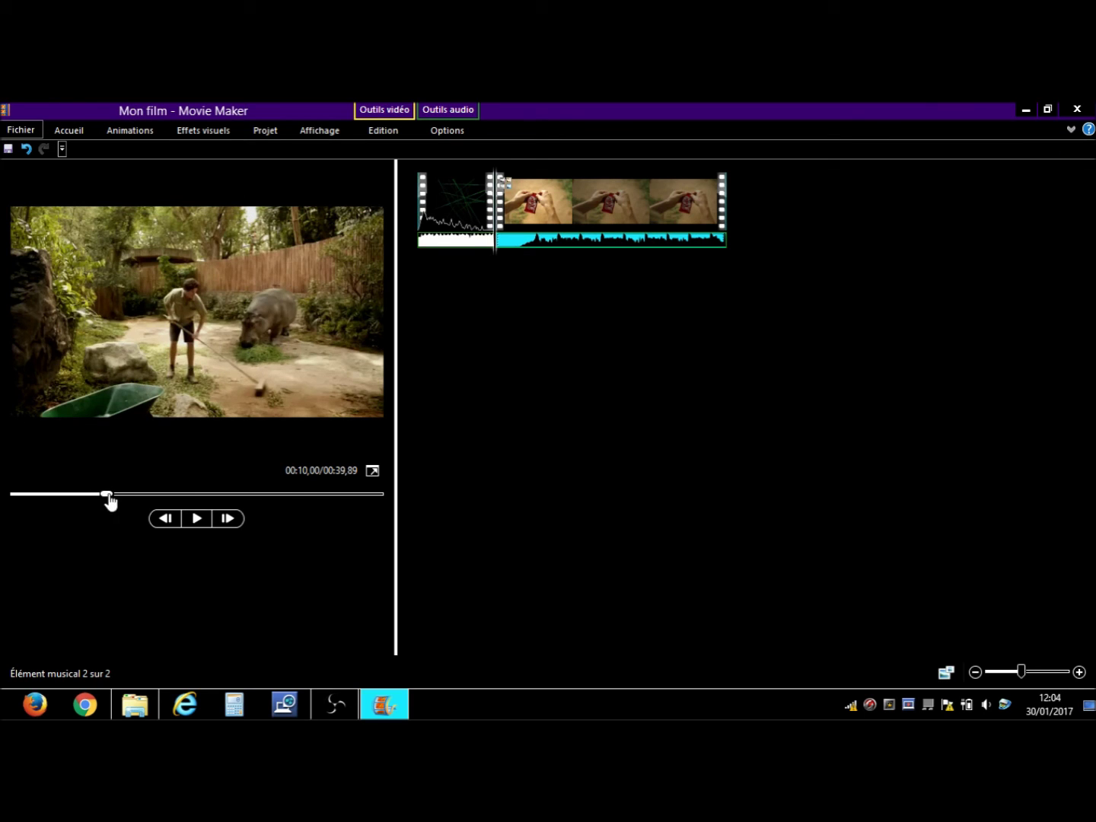
left_click_drag(106, 495, 3, 494)
left_click(221, 128)
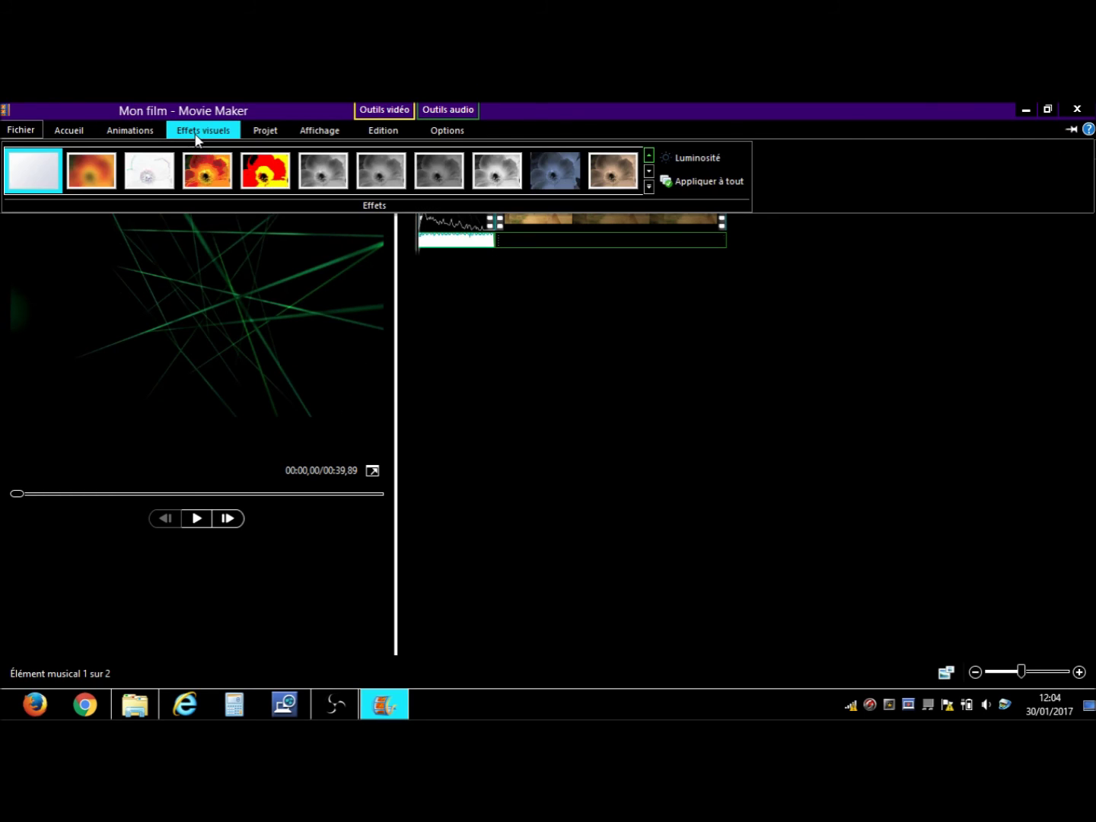
left_click(151, 131)
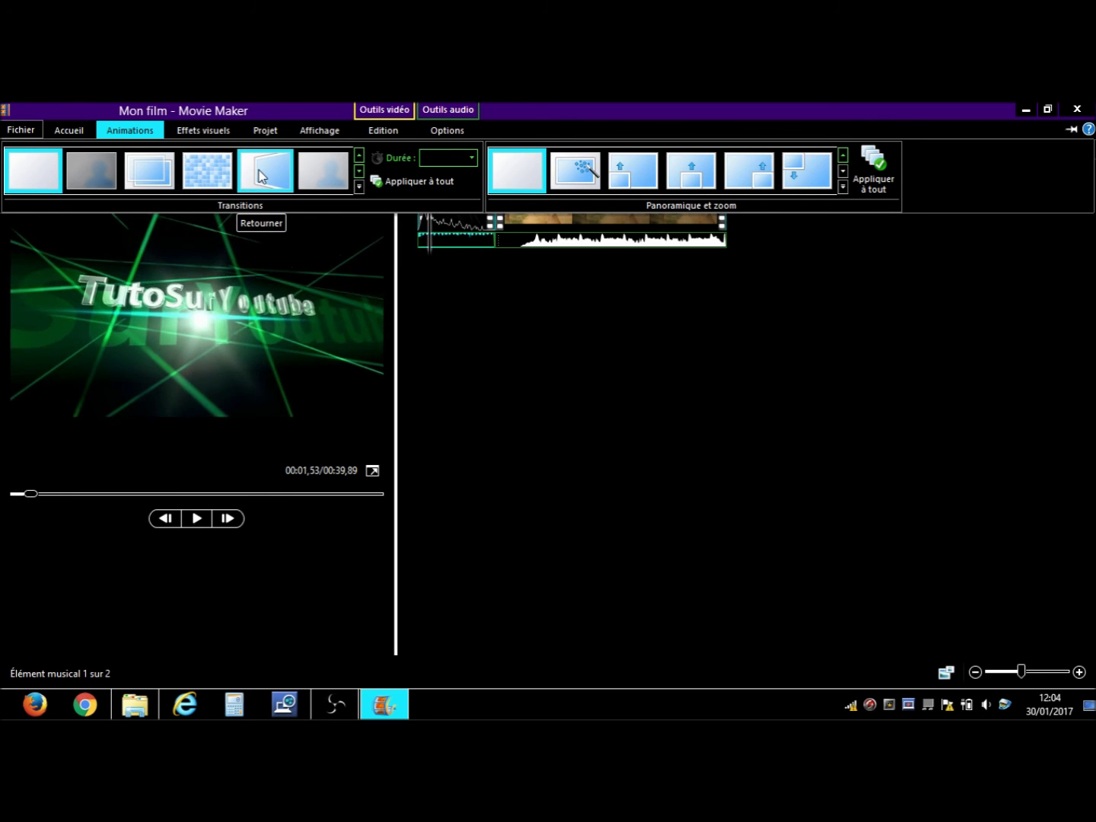
left_click(379, 540)
Play the first seconds of the intro and rewind the film to 00:00,00
left_click(190, 522)
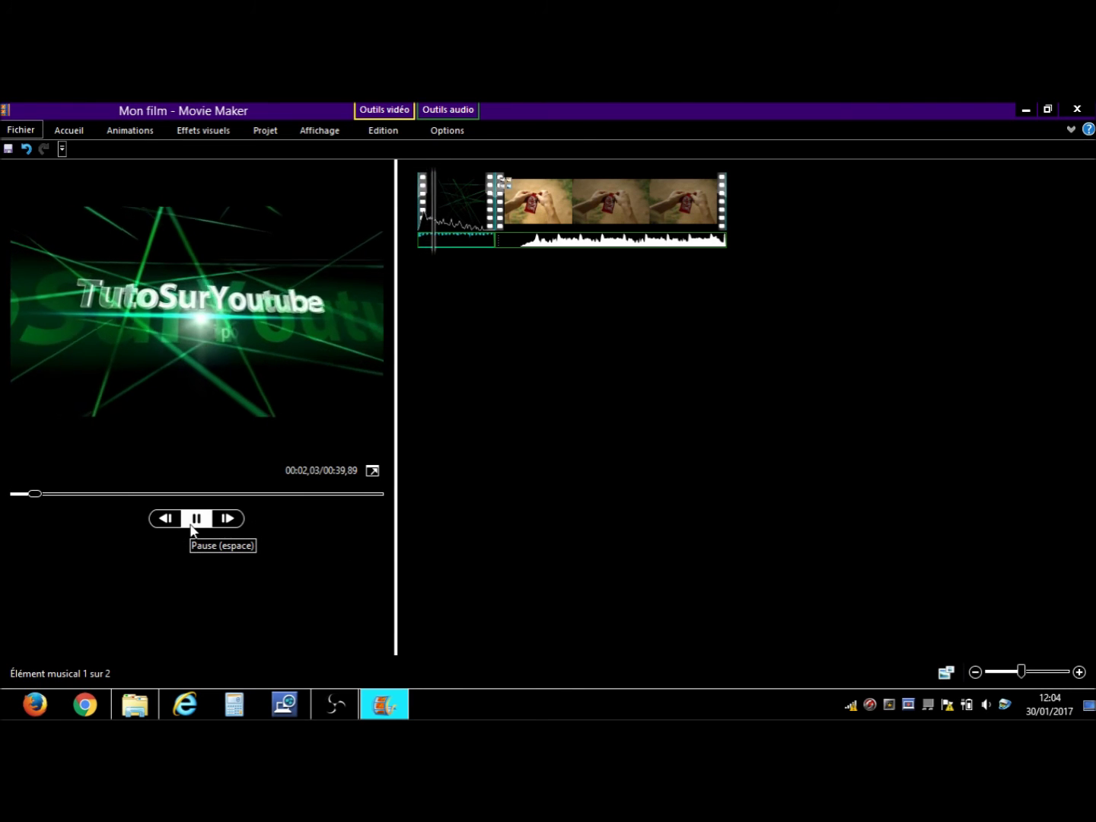
left_click(192, 522)
left_click_drag(42, 495, 17, 493)
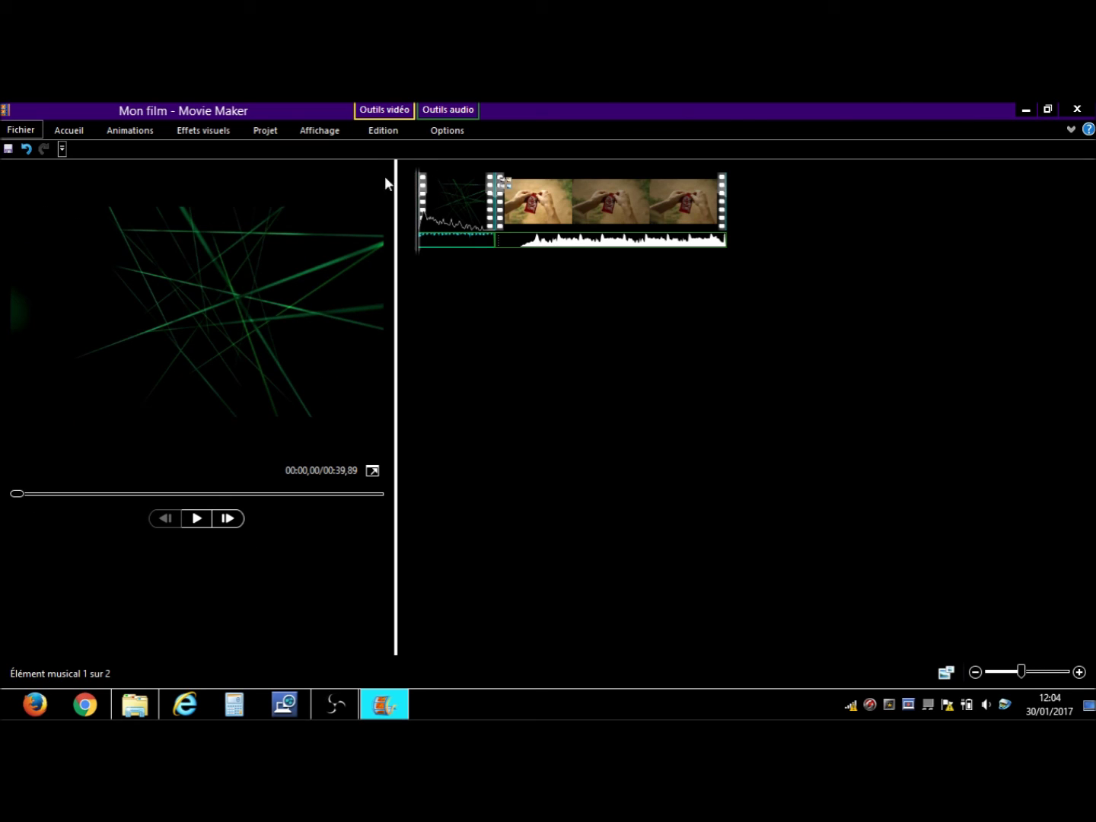
Review the film export options and open the save dialog for the setting recommended for this project, then close it without saving
left_click(71, 132)
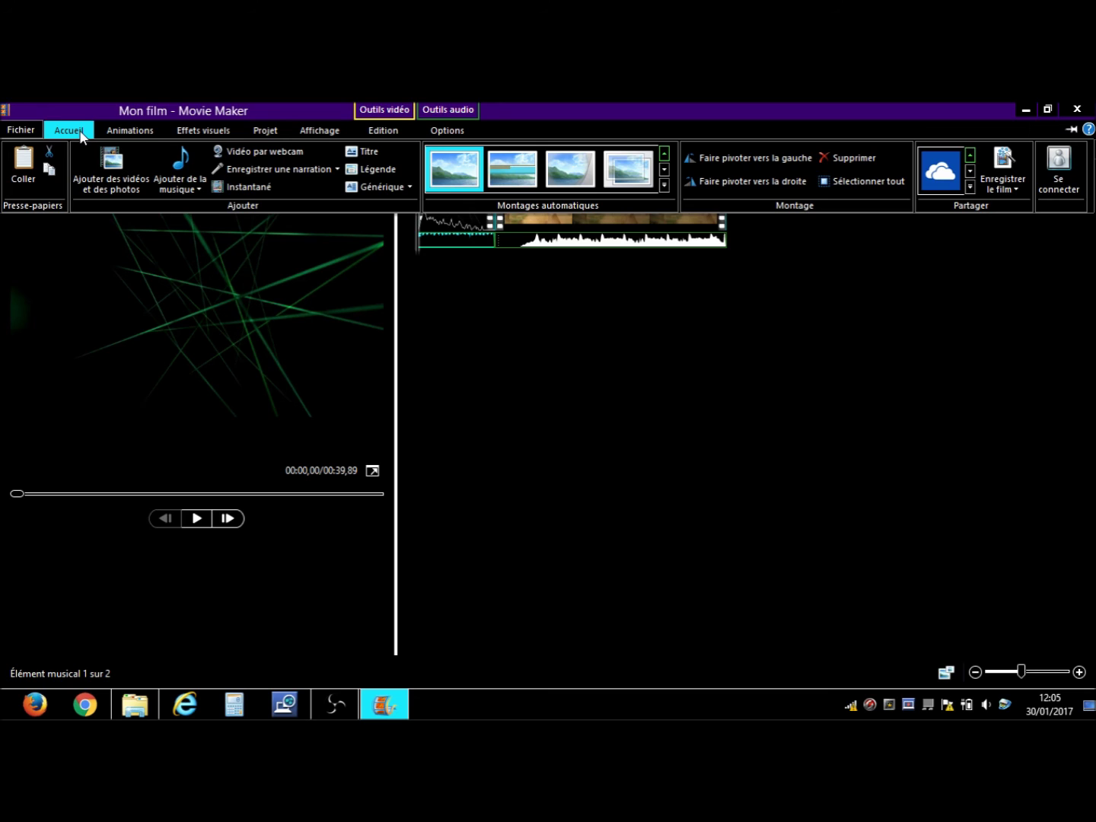
left_click(16, 131)
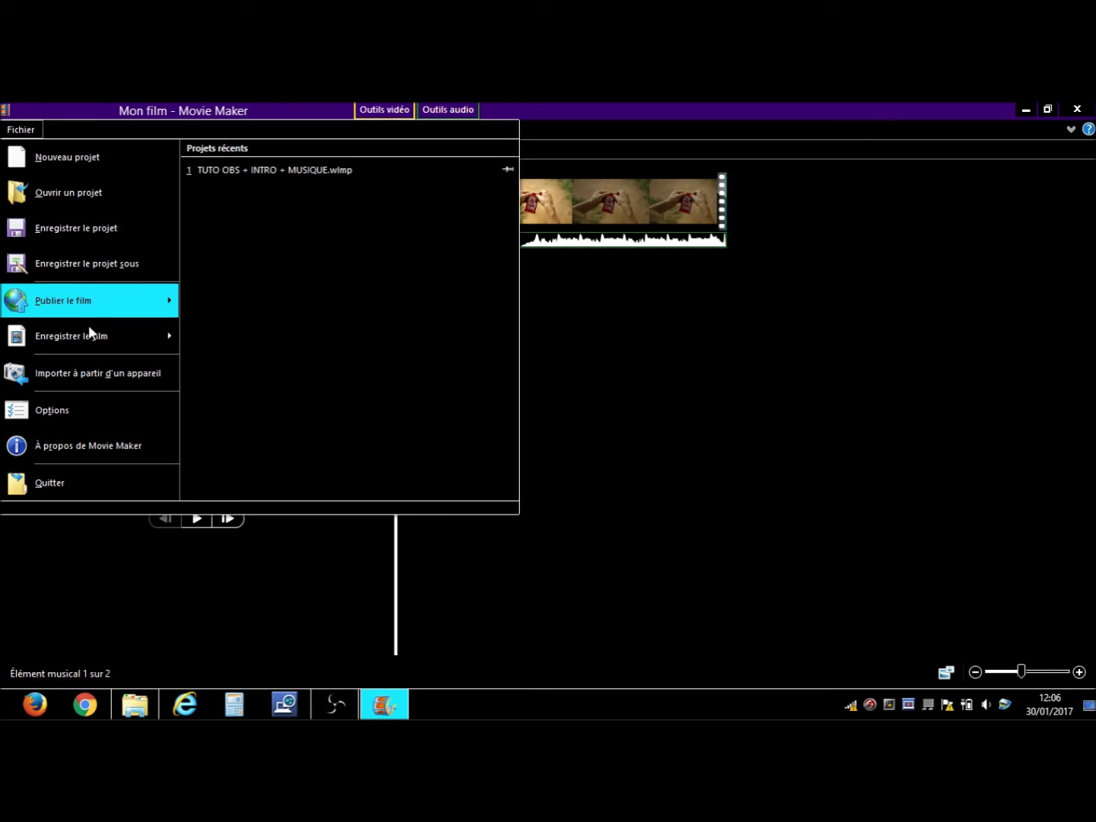
mouse_move(93, 339)
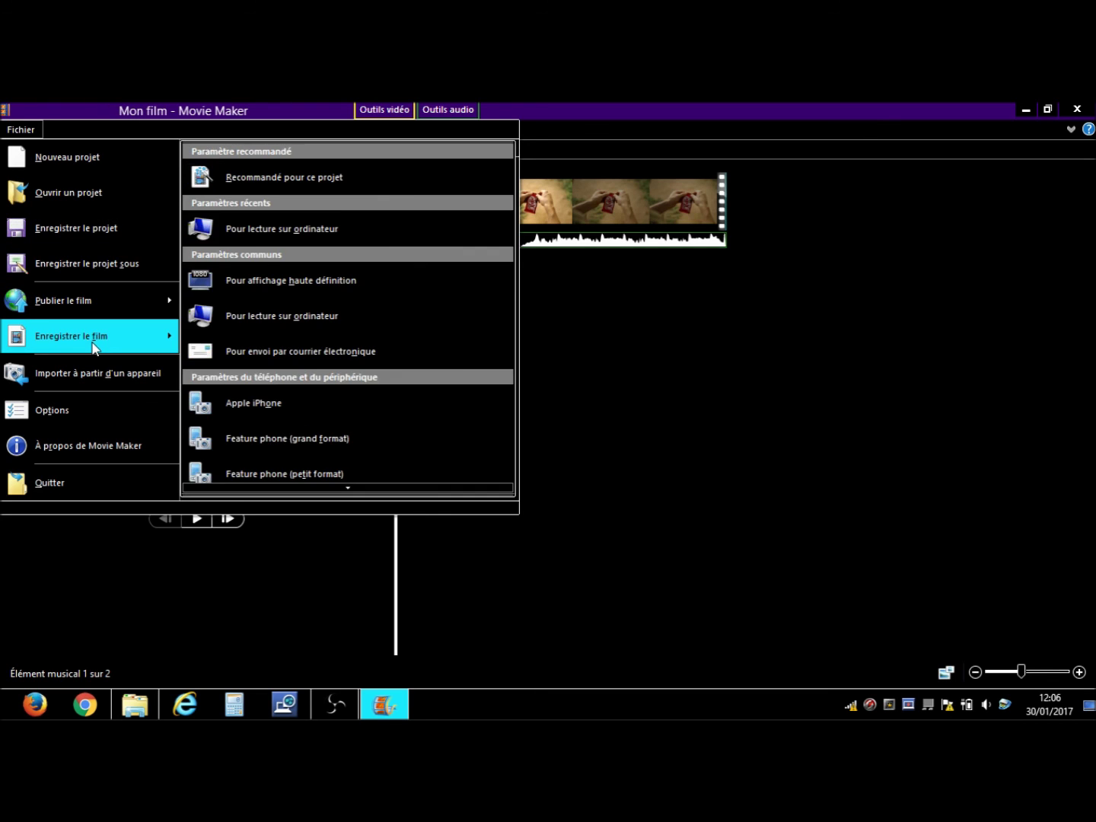
left_click(299, 186)
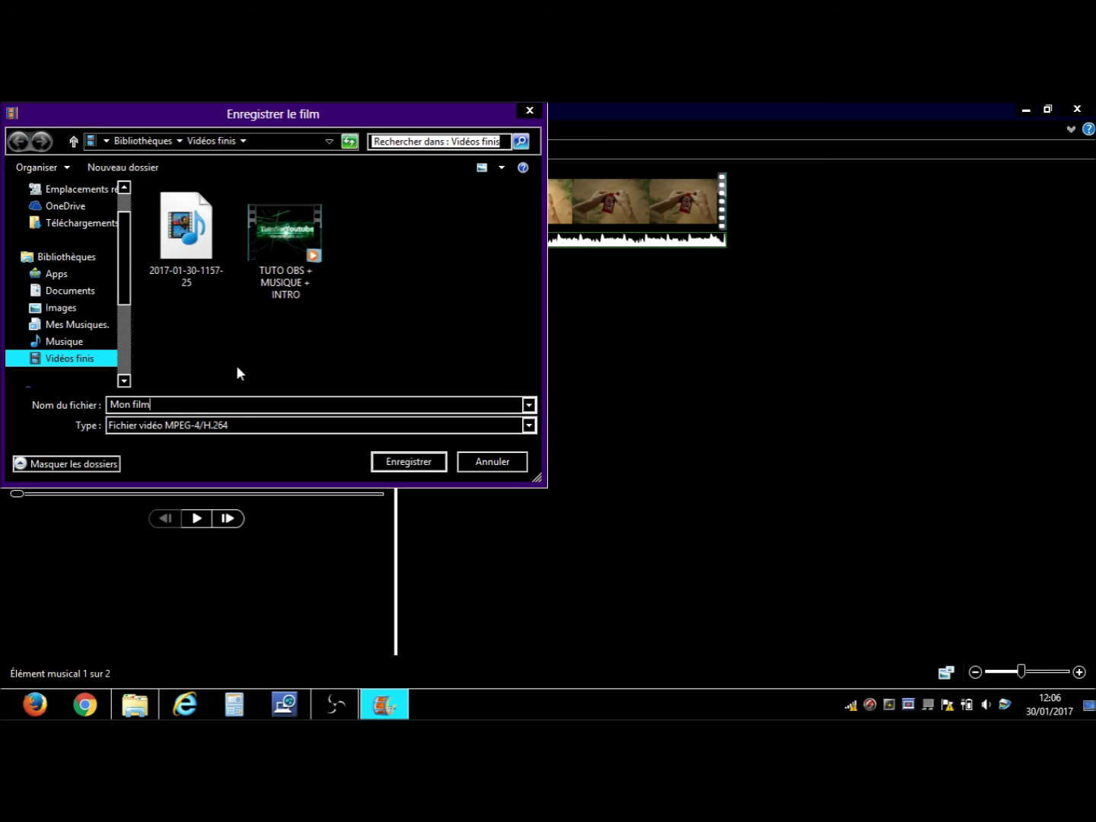
left_click(394, 402)
left_click(527, 112)
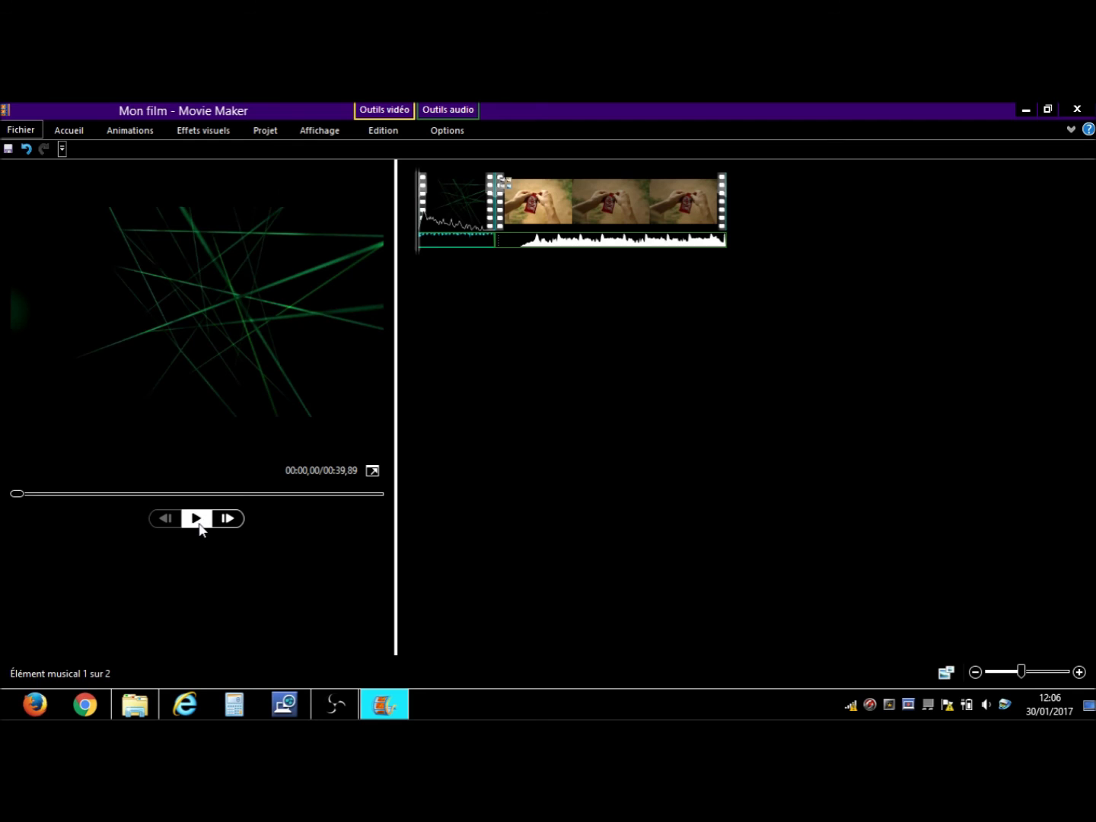
Play back the opening seconds of the intro once more and return the playhead to the start of the film
left_click(196, 519)
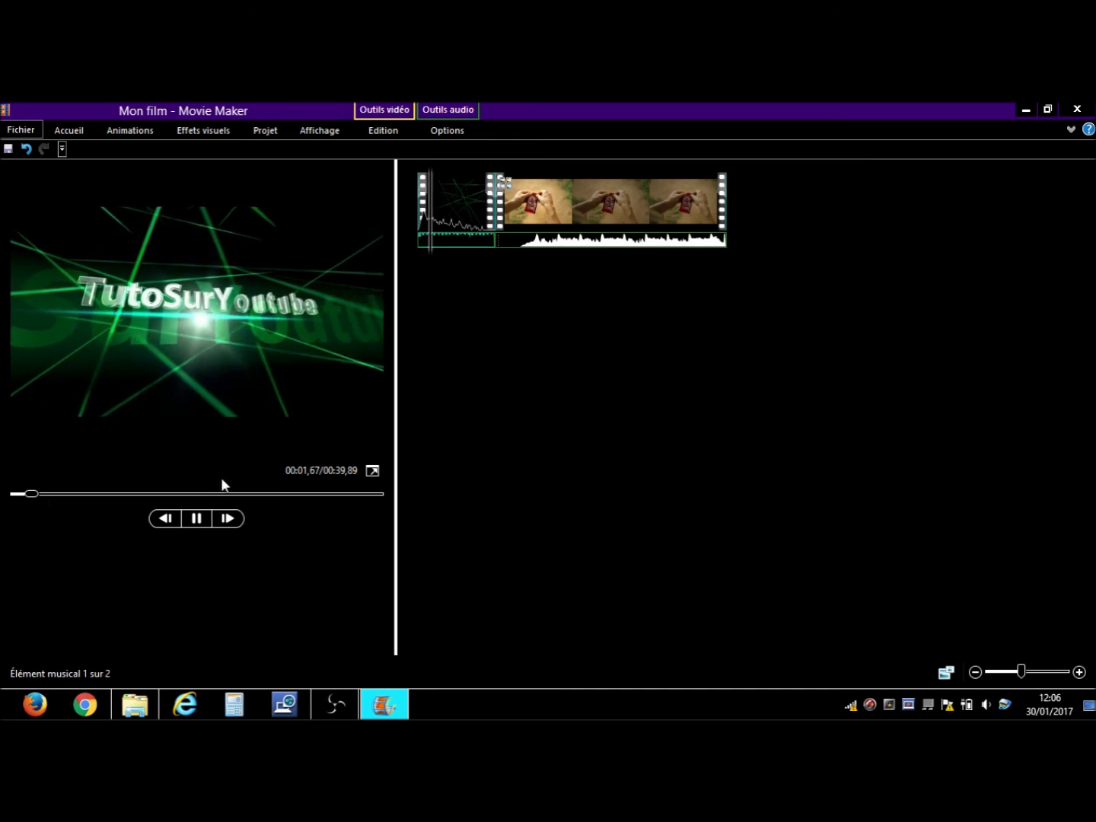
left_click(197, 520)
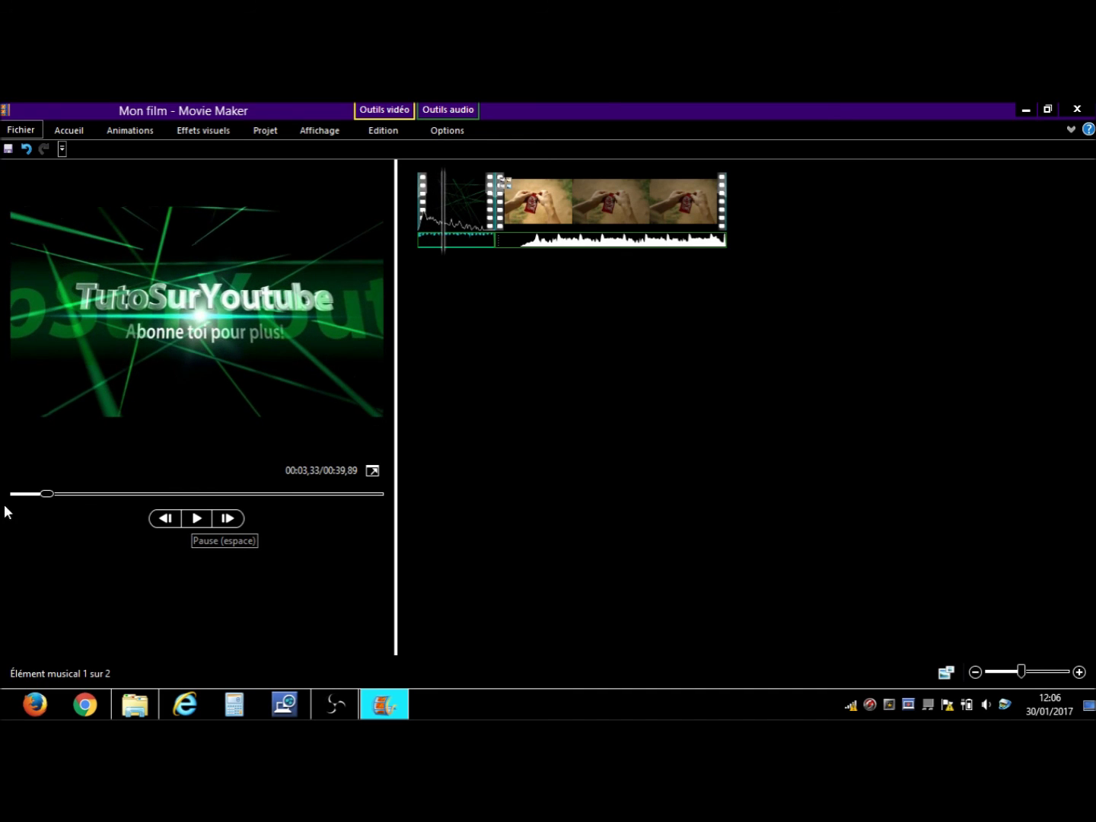
left_click_drag(45, 495, 16, 493)
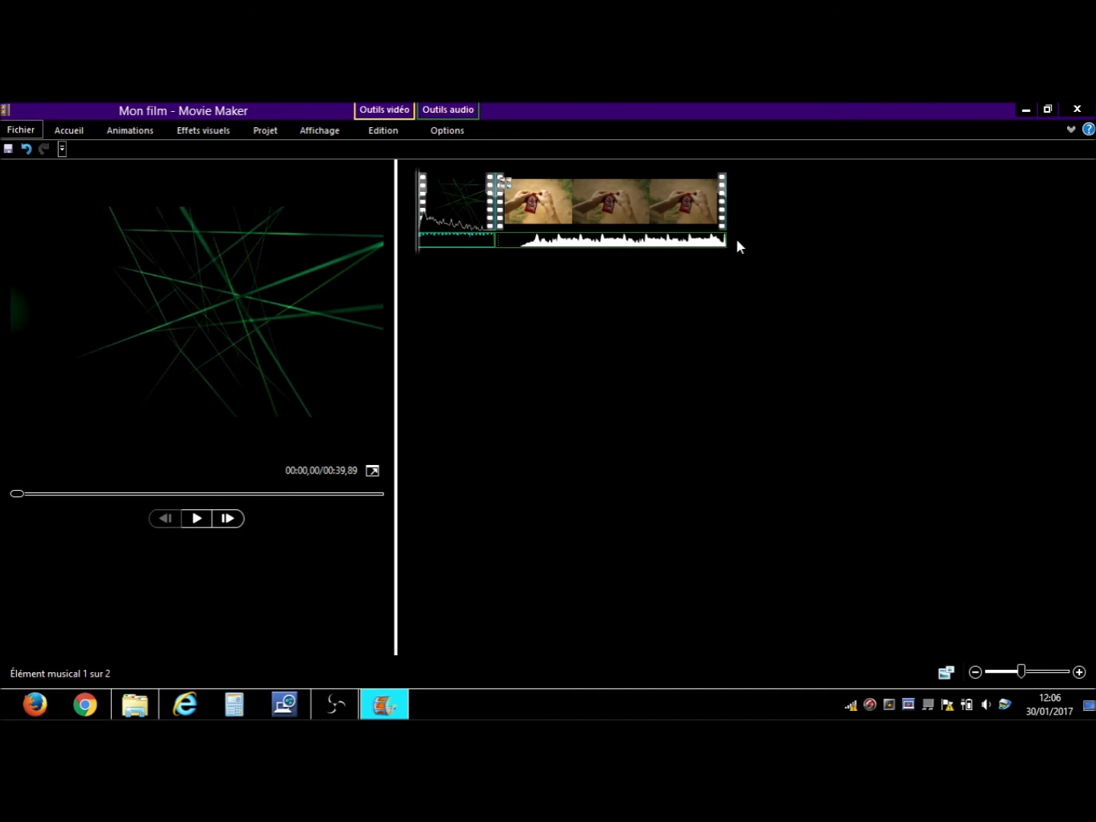